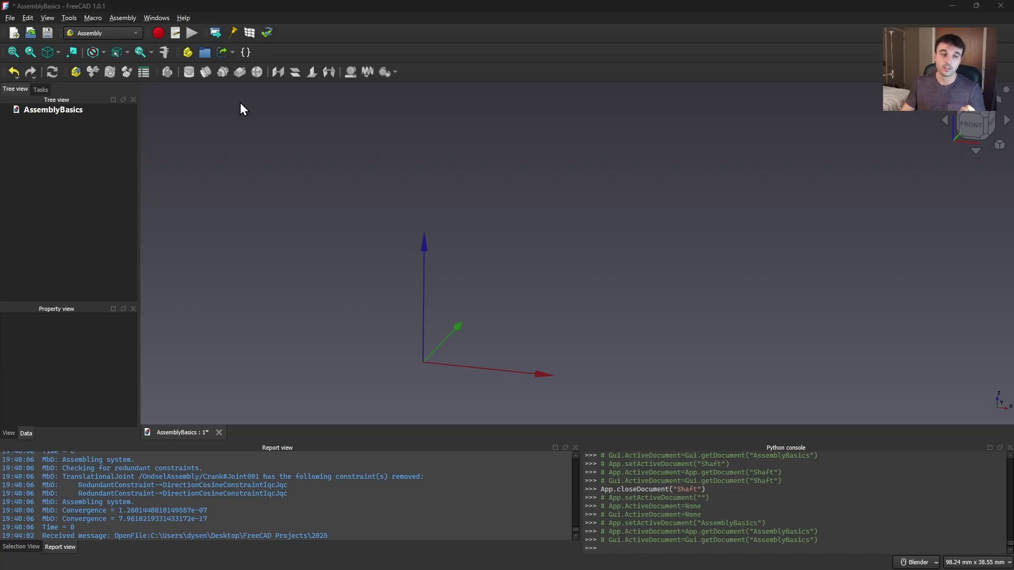
pyautogui.click(78, 71)
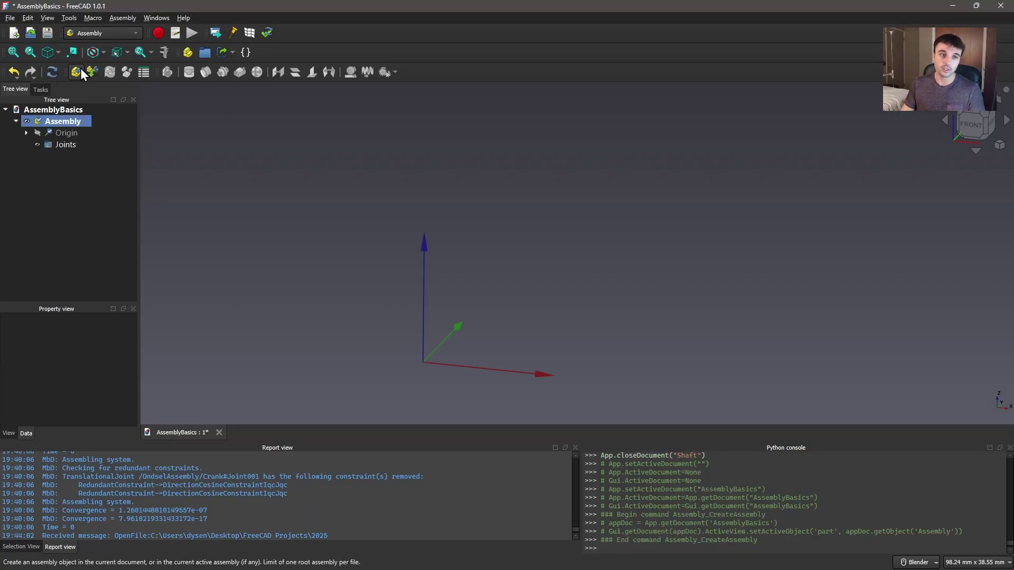
pyautogui.hotkey('ctrl', '3')
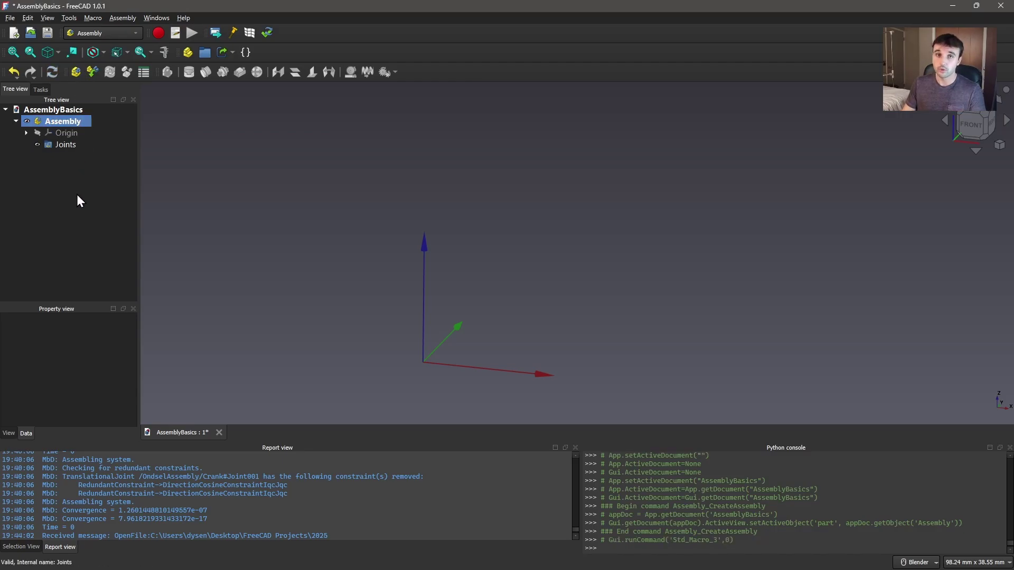
pyautogui.click(62, 122)
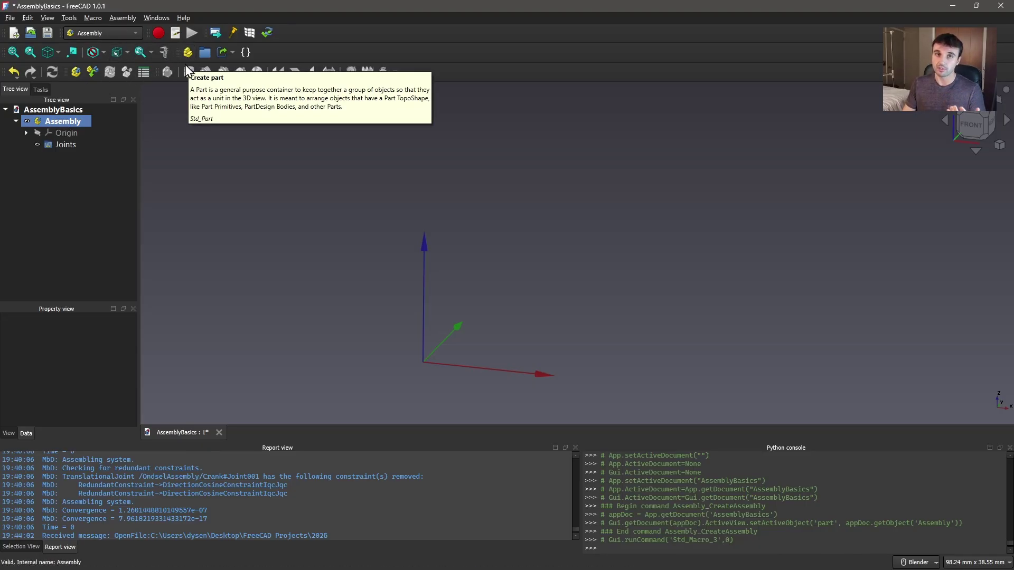
pyautogui.click(53, 189)
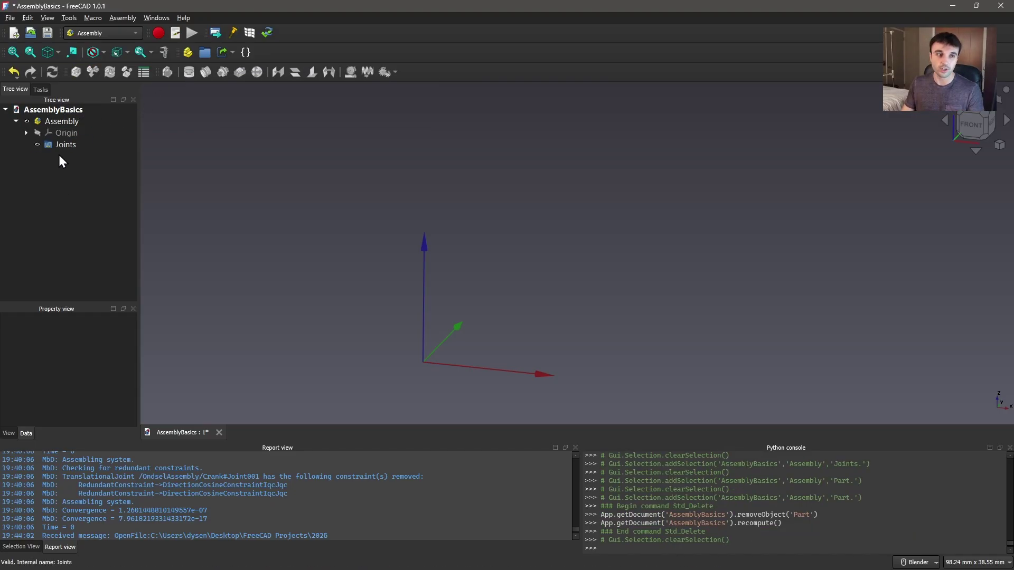
pyautogui.click(60, 122)
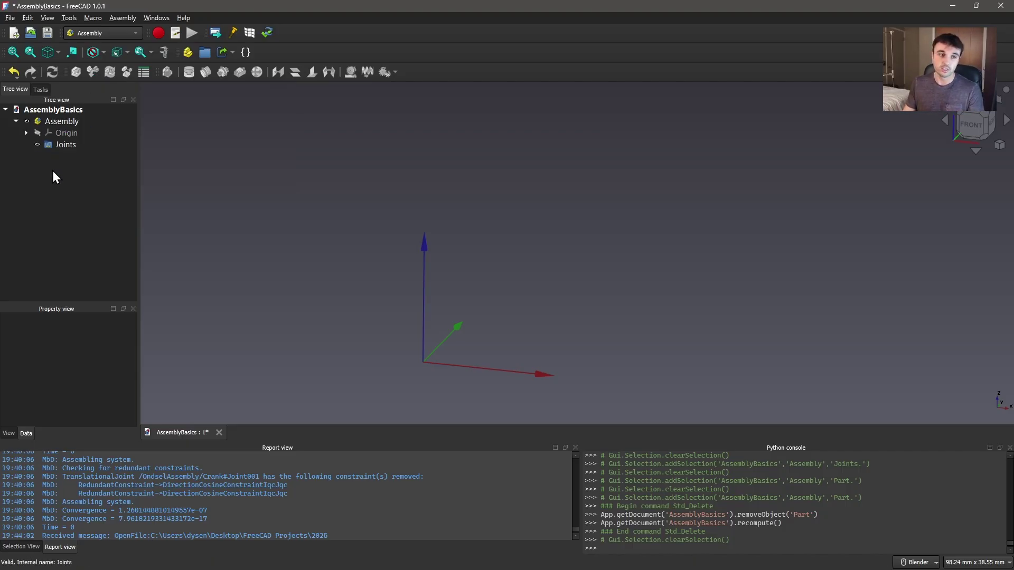
pyautogui.click(67, 109)
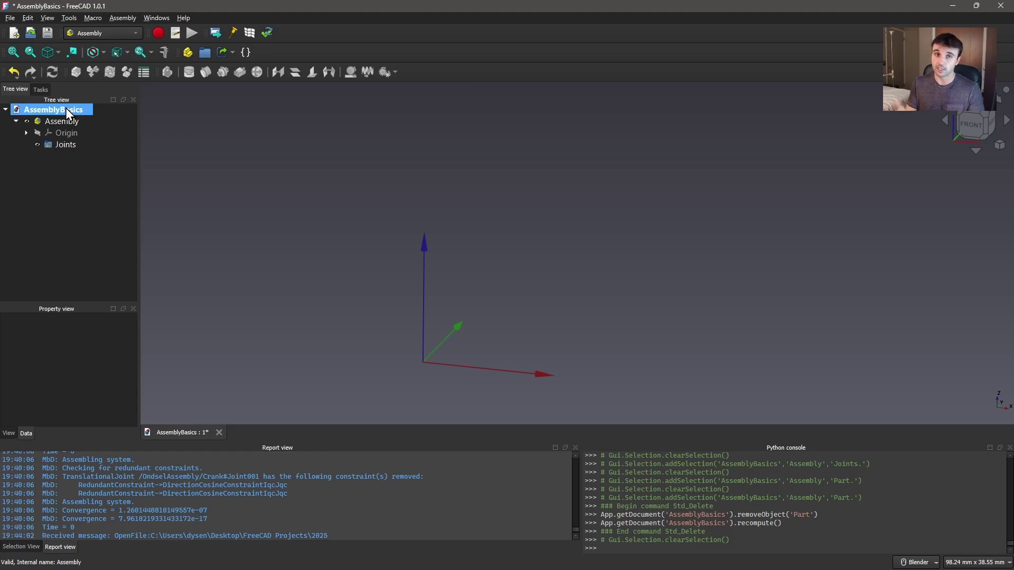
pyautogui.click(69, 180)
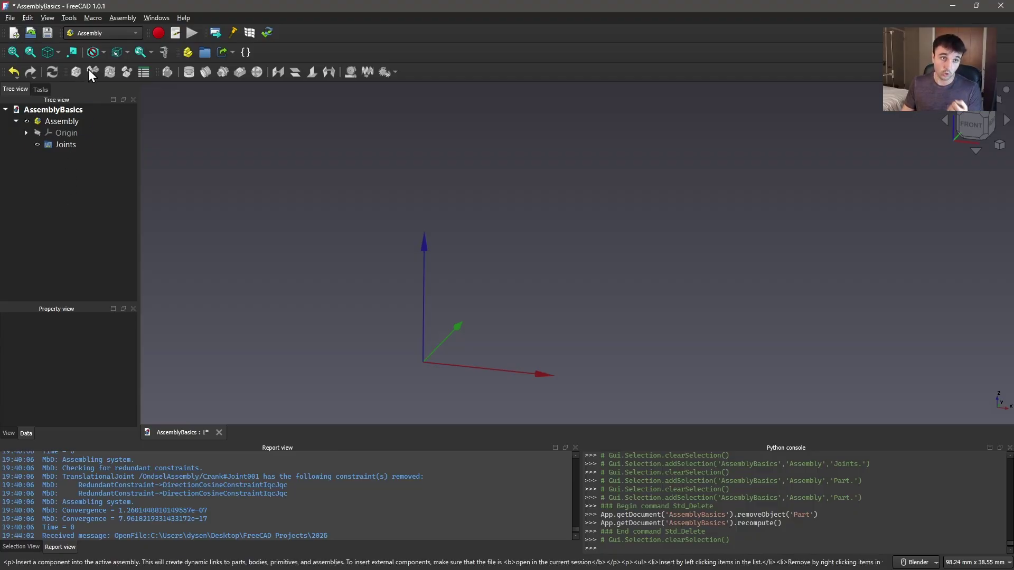
# - Activate the Assembly, briefly starting and then cancelling a component insertion
pyautogui.doubleClick(59, 122)
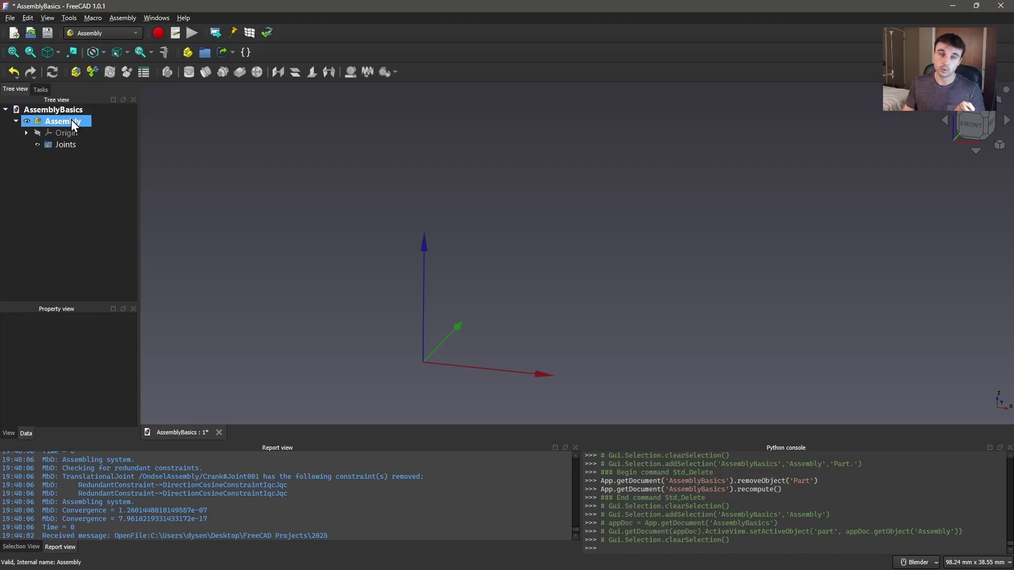
pyautogui.click(92, 73)
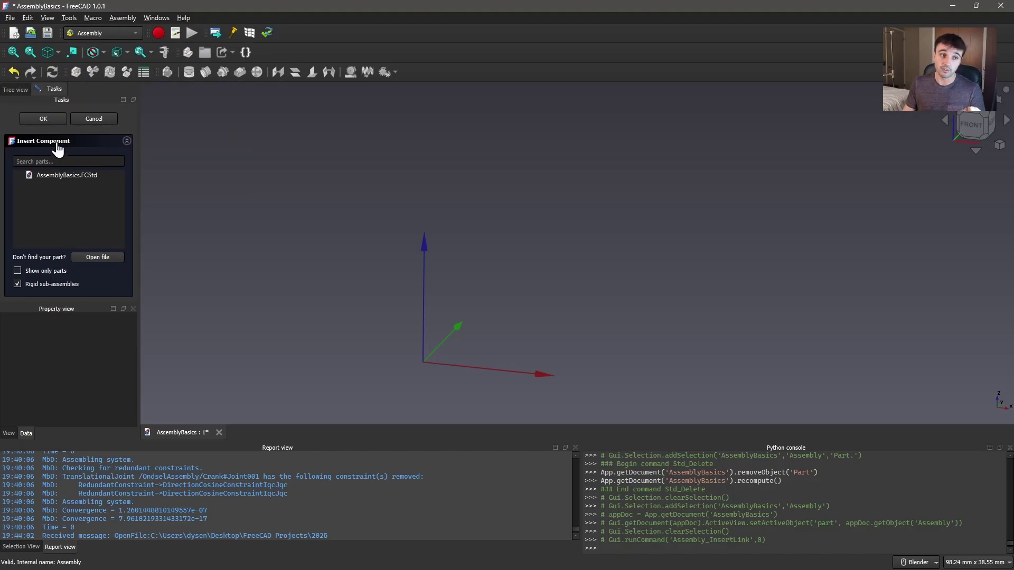
pyautogui.click(84, 116)
# - Open the BallAndSocket, Cube, PocketCube and Shaft .FCStd files together
pyautogui.click(31, 32)
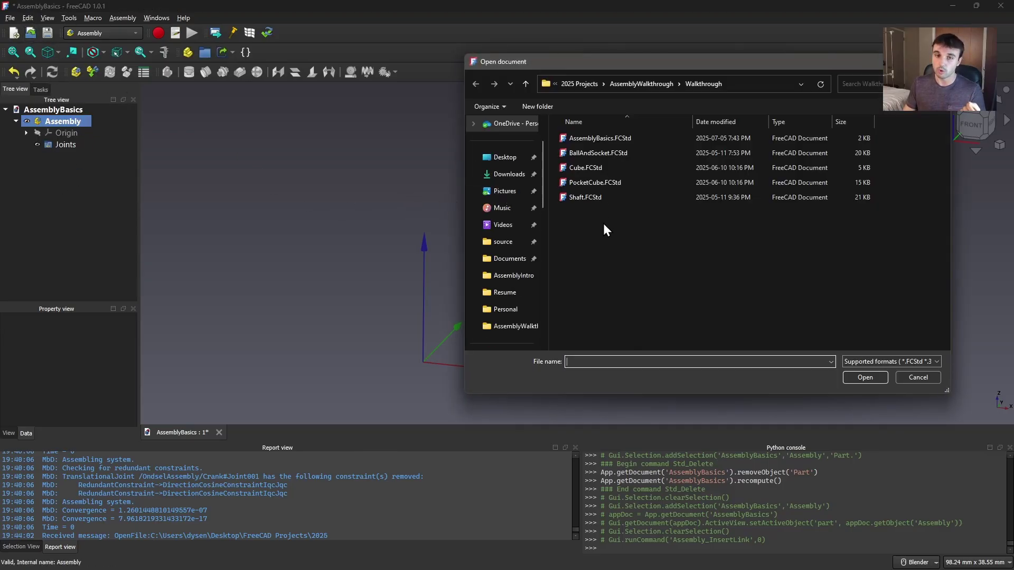
pyautogui.moveTo(604, 223); pyautogui.dragTo(585, 160)
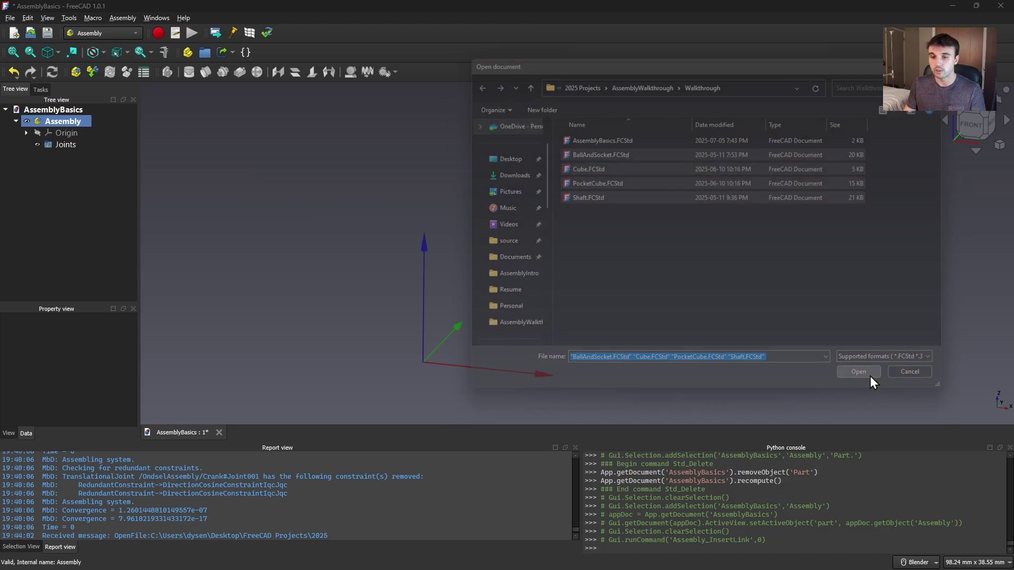
pyautogui.click(870, 376)
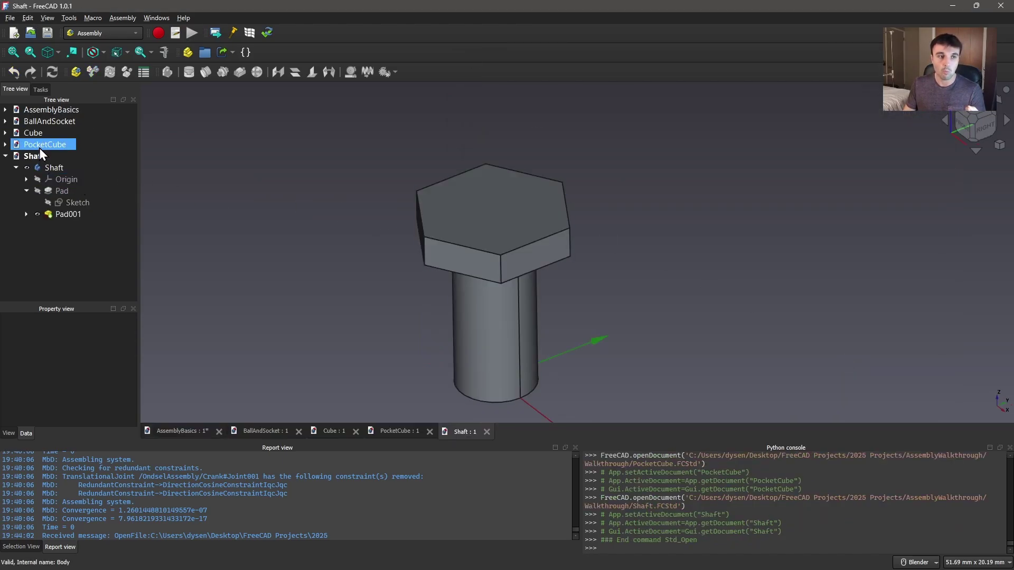
# - Step through the Shaft, PocketCube, Cube and BallAndSocket documents back to AssemblyBasics
pyautogui.click(35, 156)
pyautogui.click(46, 144)
pyautogui.click(43, 132)
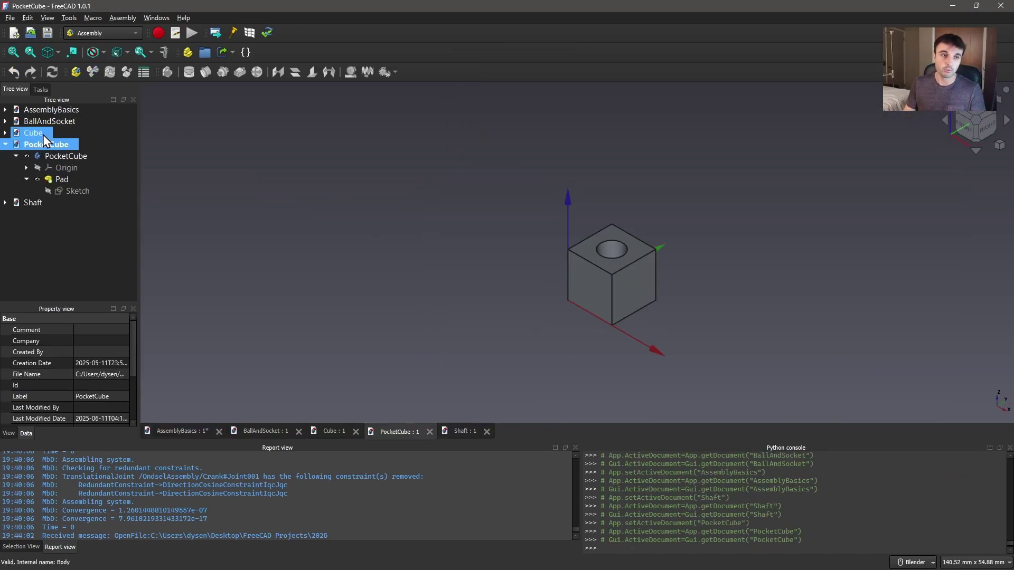
pyautogui.click(42, 122)
pyautogui.click(44, 111)
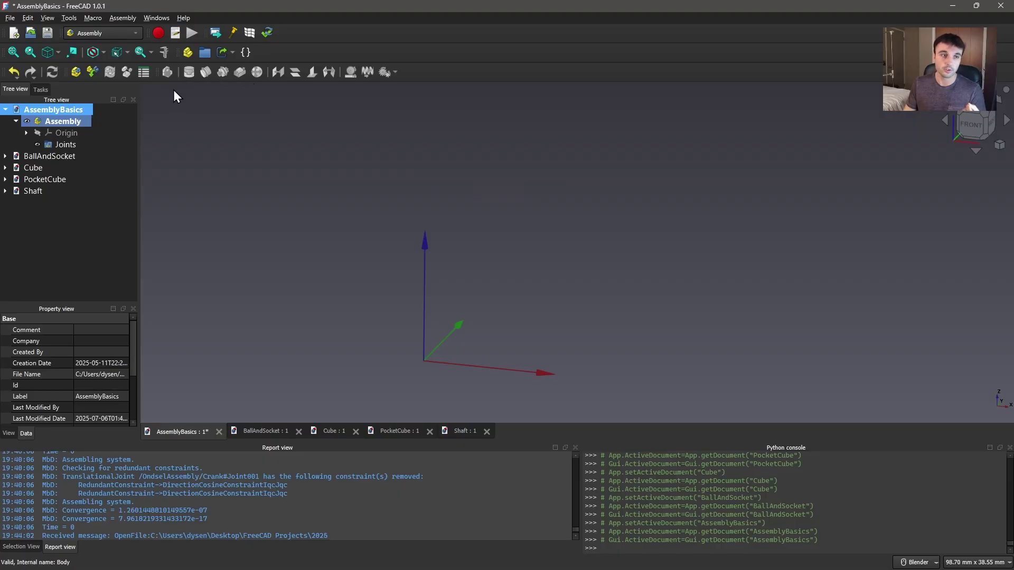
# - Insert the first Cube body from the Cube file and ground it
pyautogui.click(92, 235)
pyautogui.click(78, 73)
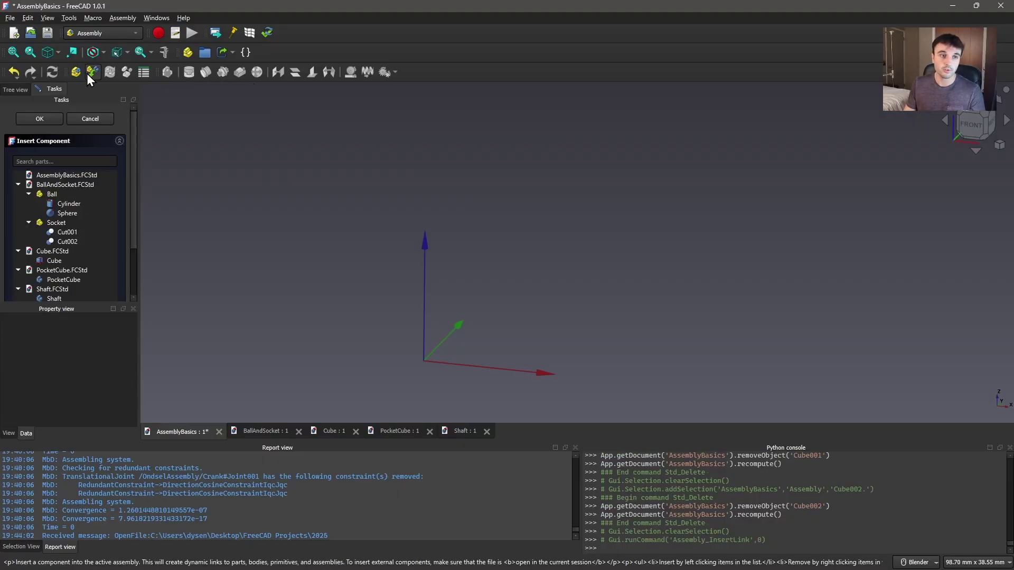
pyautogui.scroll(-2, 72, 194)
pyautogui.scroll(-1, 72, 193)
pyautogui.click(63, 187)
pyautogui.click(65, 197)
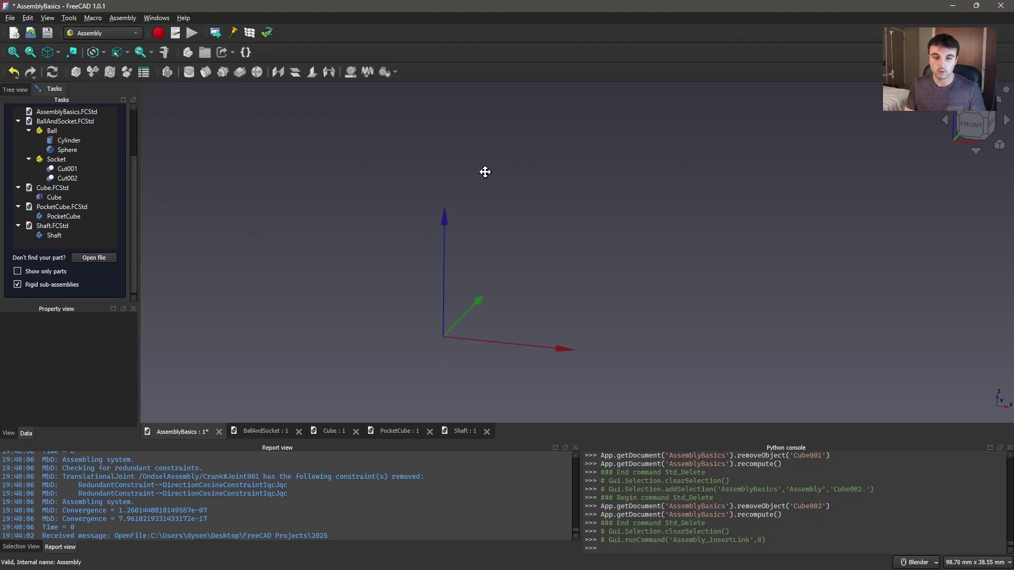
pyautogui.click(77, 197)
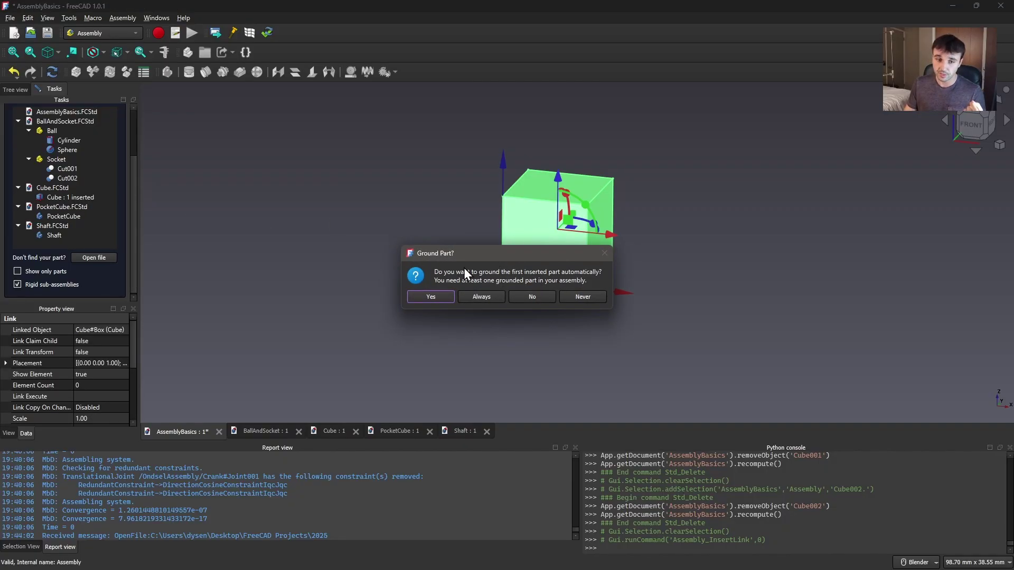
pyautogui.click(431, 297)
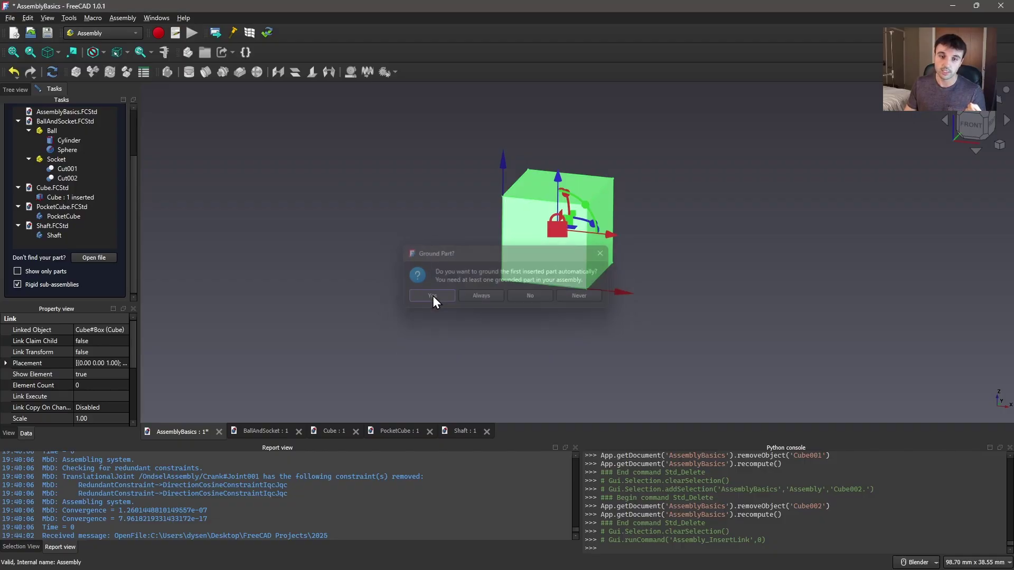
# - Add two more Cube copies and finish the insertion
pyautogui.click(70, 200)
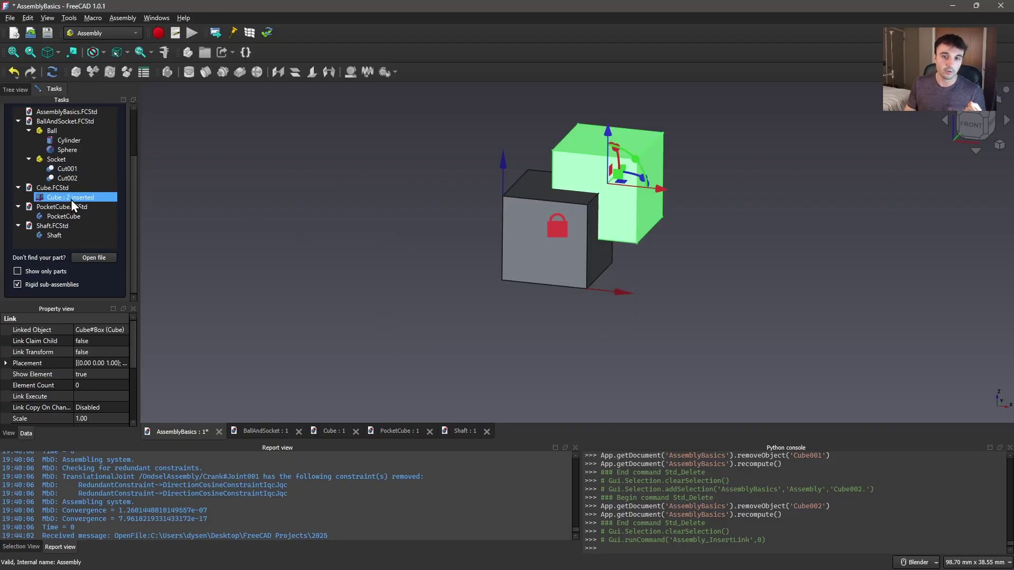
pyautogui.click(71, 200)
pyautogui.scroll(2, 78, 173)
pyautogui.click(39, 118)
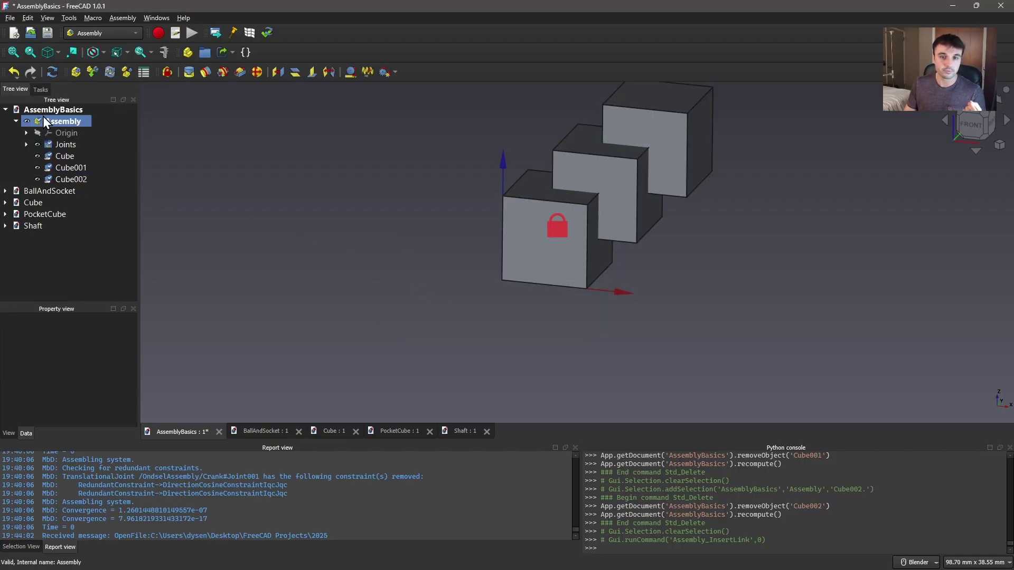
pyautogui.scroll(2, 431, 287)
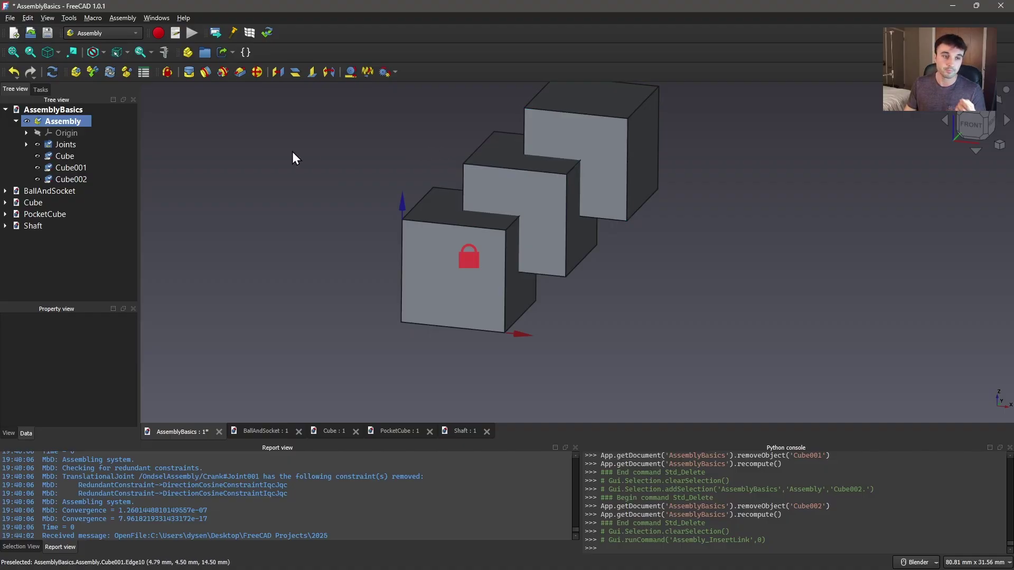
# - Hide the GroundedJoint's lock marker in the Joints group
pyautogui.click(26, 144)
pyautogui.click(95, 156)
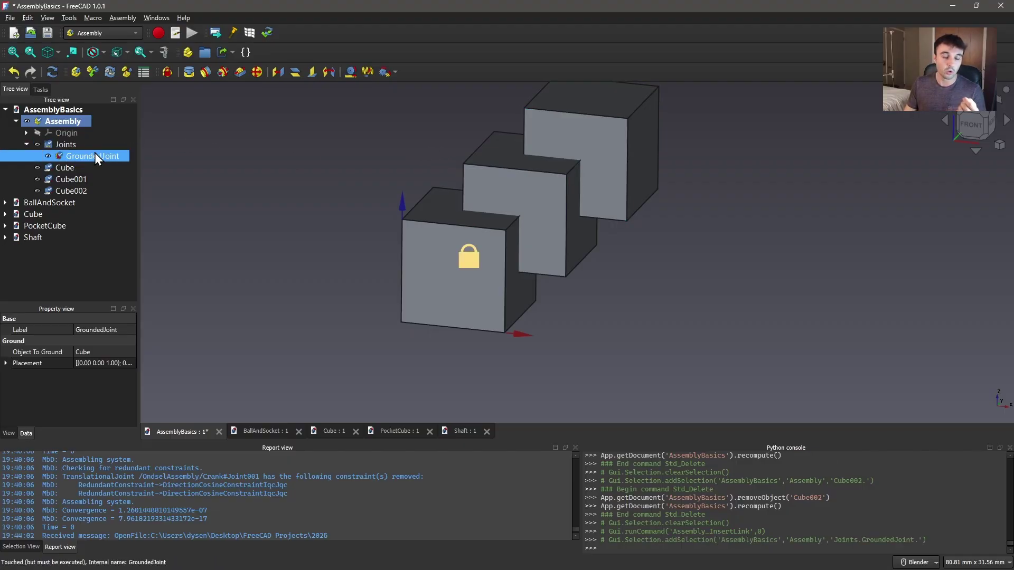
pyautogui.click(50, 157)
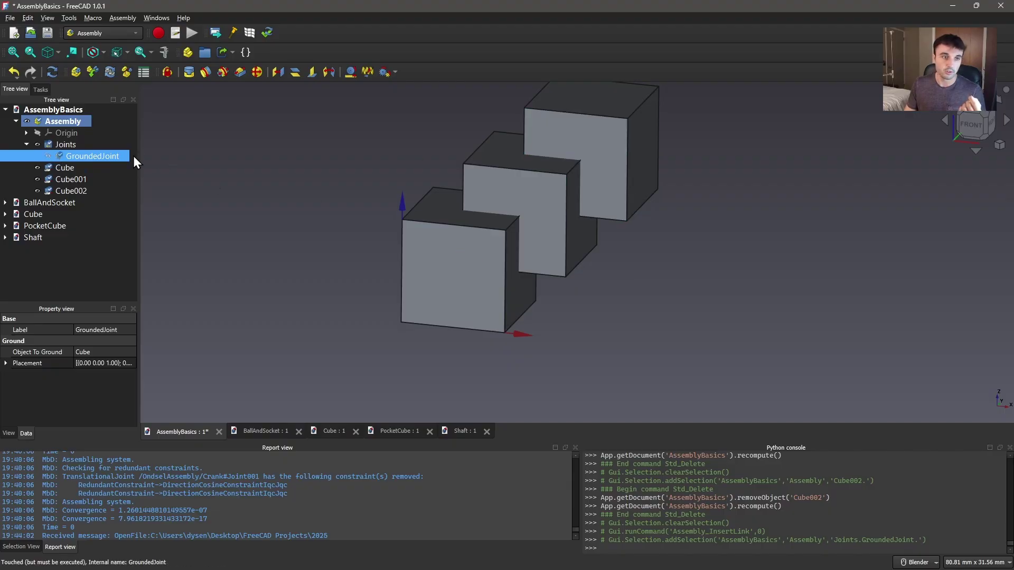
pyautogui.click(30, 145)
# - Drag Cube001 and Cube002 away from the grounded Cube in the 3D view
pyautogui.moveTo(607, 147); pyautogui.dragTo(692, 150)
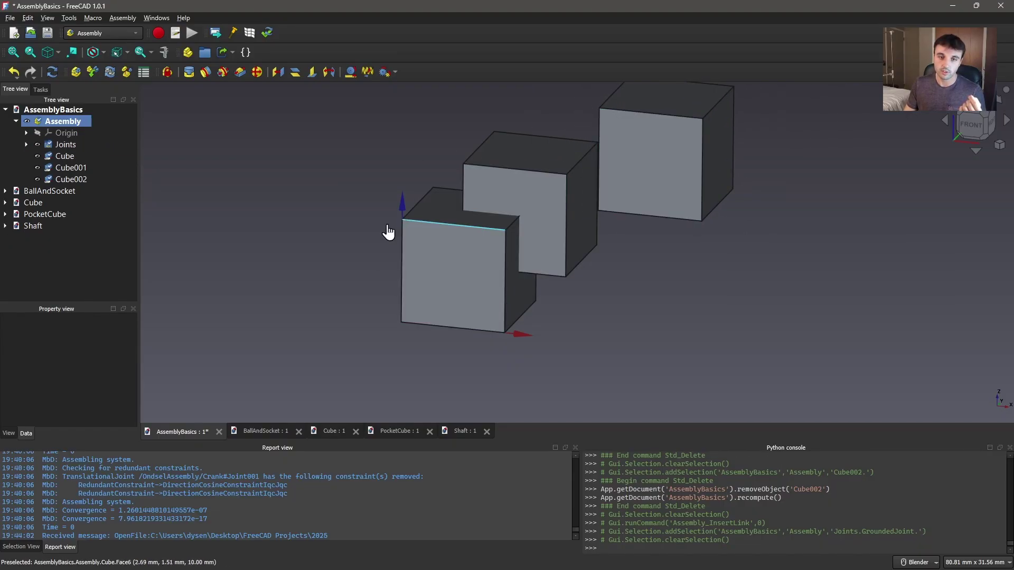
pyautogui.click(414, 268)
pyautogui.moveTo(509, 233); pyautogui.dragTo(782, 205)
pyautogui.click(782, 205)
pyautogui.scroll(2, 202, 127)
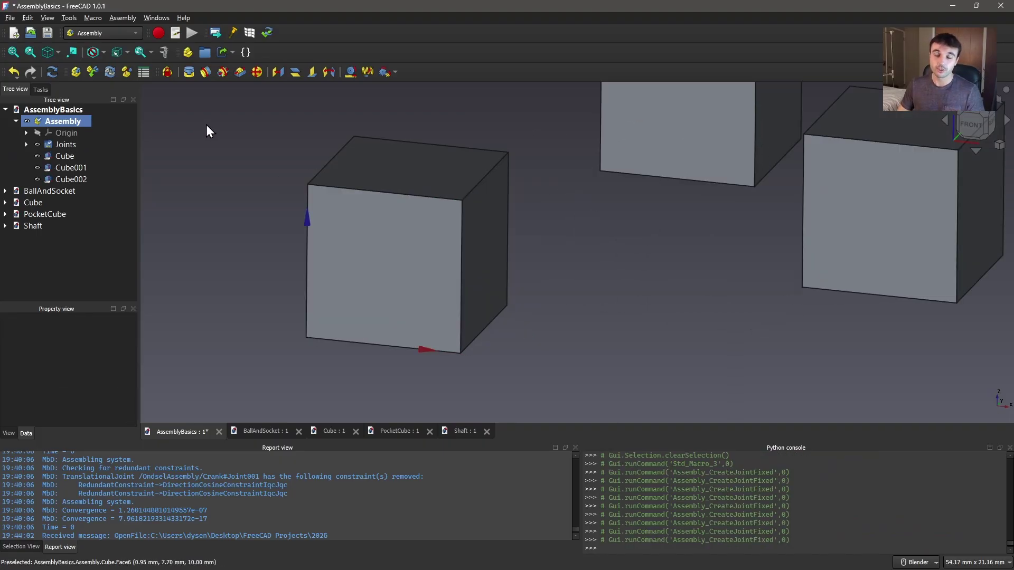
# - Start a Fixed joint and pick Cube.Face2 and Cube002.Face3 as its faces
pyautogui.press('j')
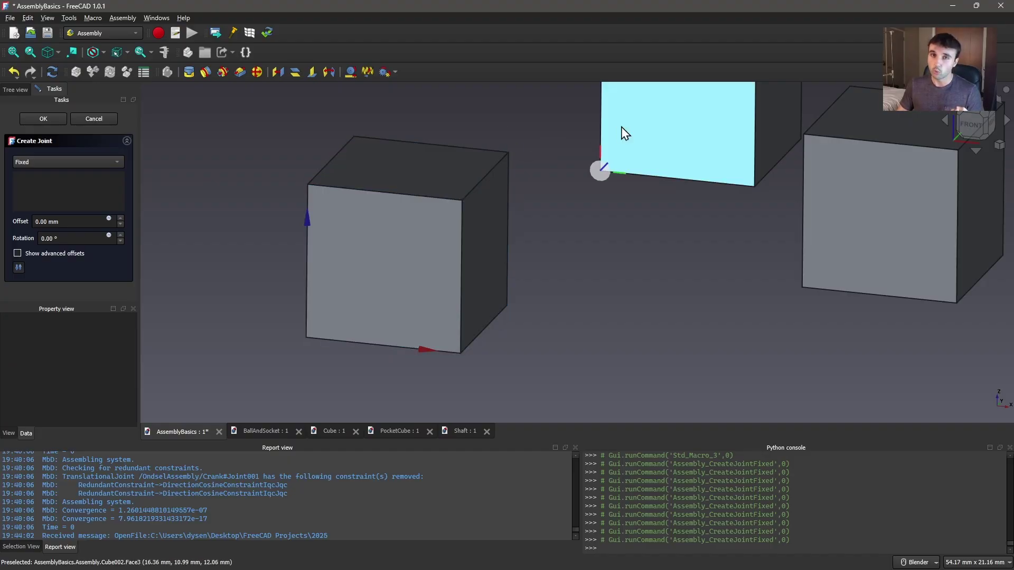
pyautogui.scroll(3, 487, 236)
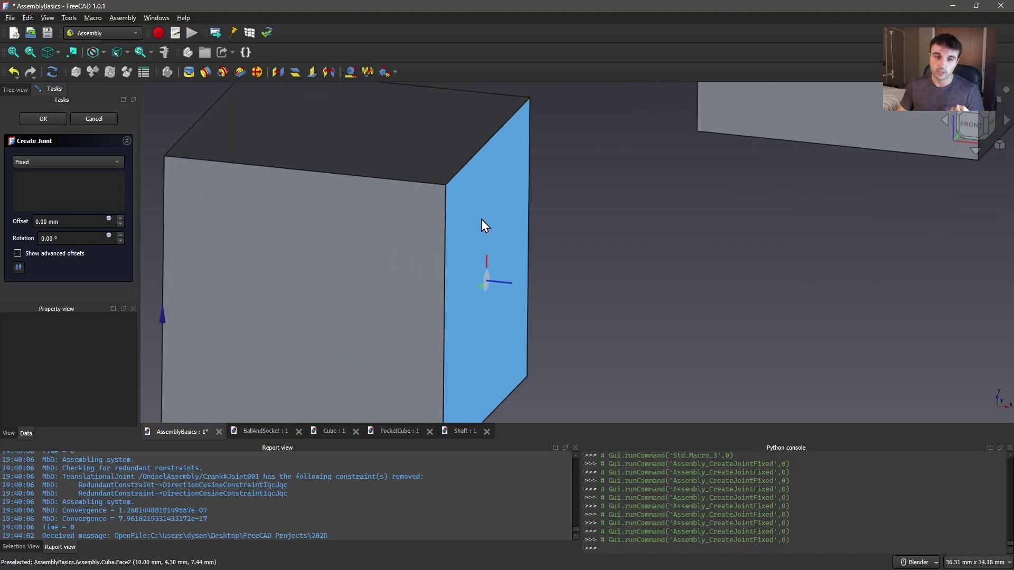
pyautogui.scroll(1, 476, 180)
pyautogui.scroll(-4, 473, 206)
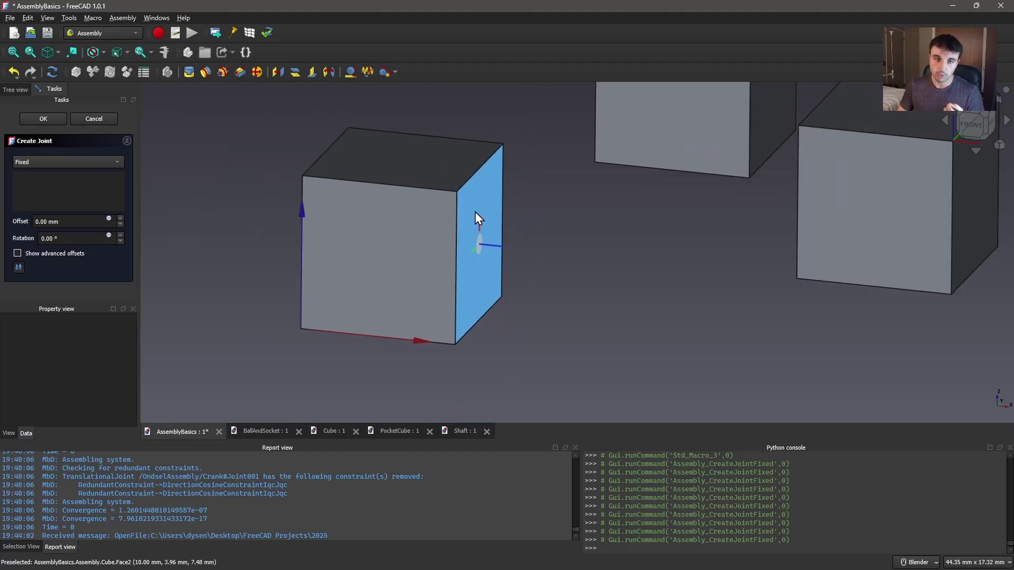
pyautogui.moveTo(478, 217); pyautogui.dragTo(428, 215, button='middle')
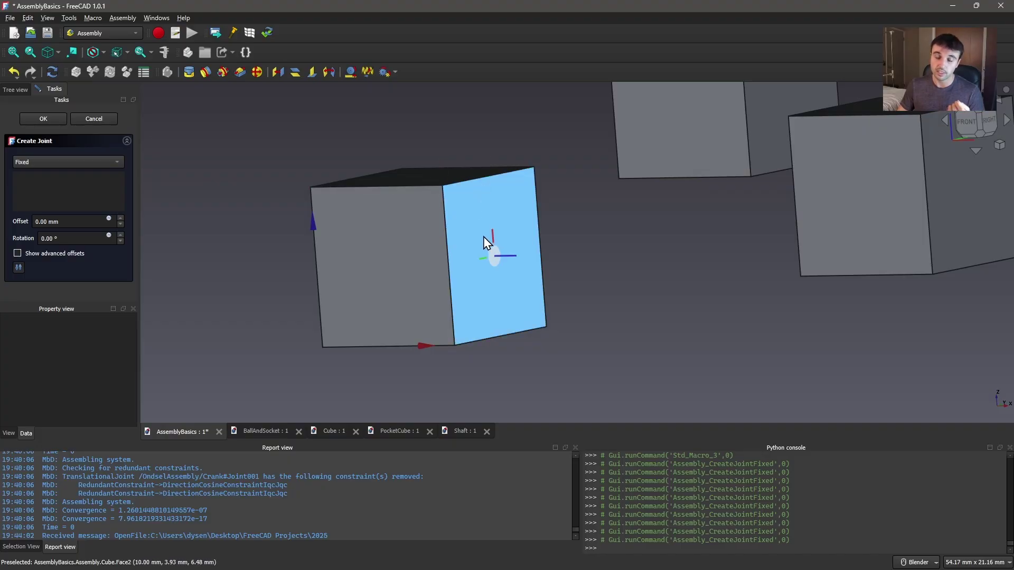
pyautogui.moveTo(484, 237); pyautogui.dragTo(575, 265, button='middle')
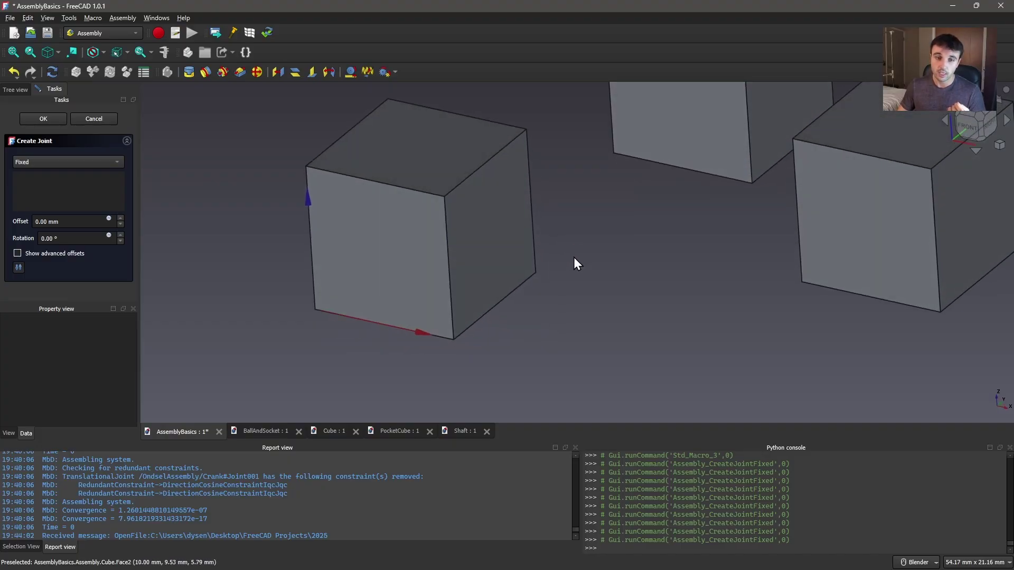
pyautogui.click(490, 236)
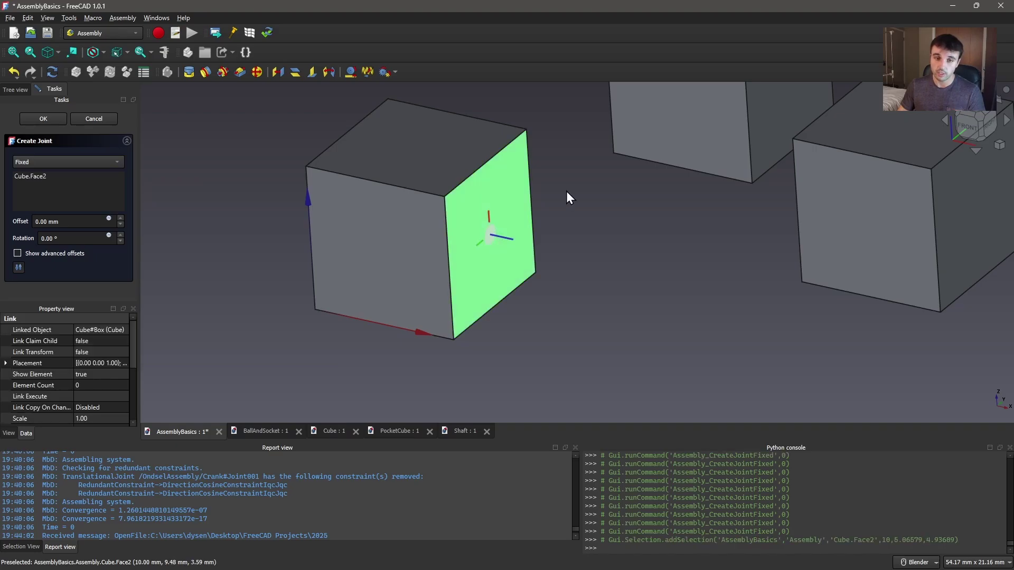
pyautogui.scroll(-3, 576, 193)
pyautogui.moveTo(584, 194); pyautogui.dragTo(604, 252, button='middle')
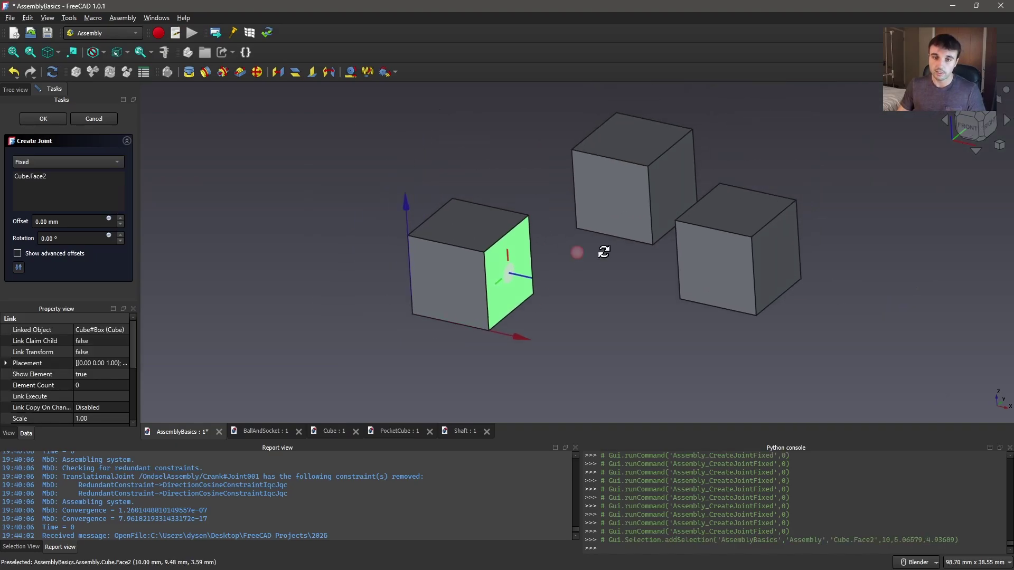
pyautogui.click(611, 201)
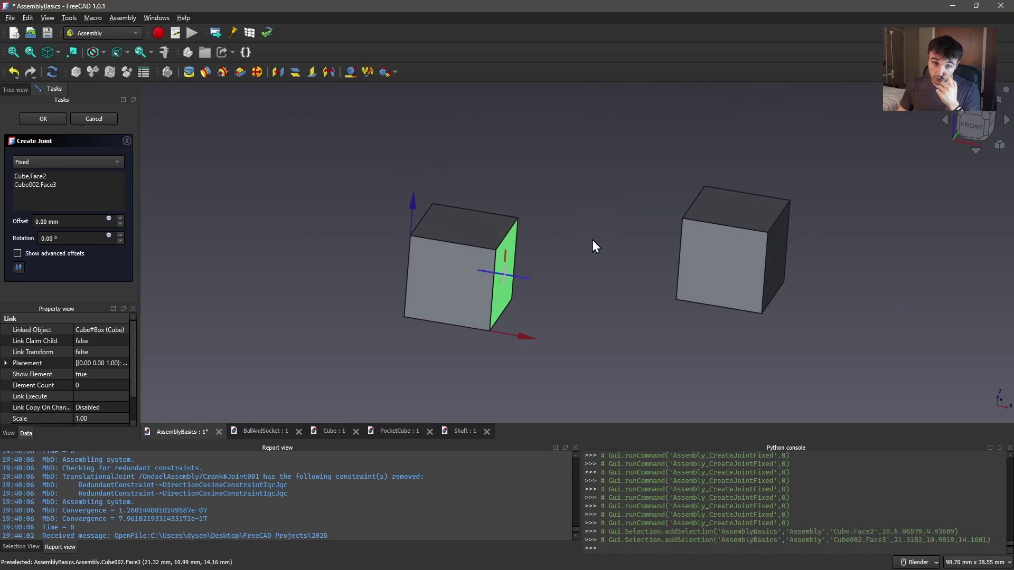
# - Try flipping the attached cube, edit the rotation, and show the advanced offsets
pyautogui.click(19, 267)
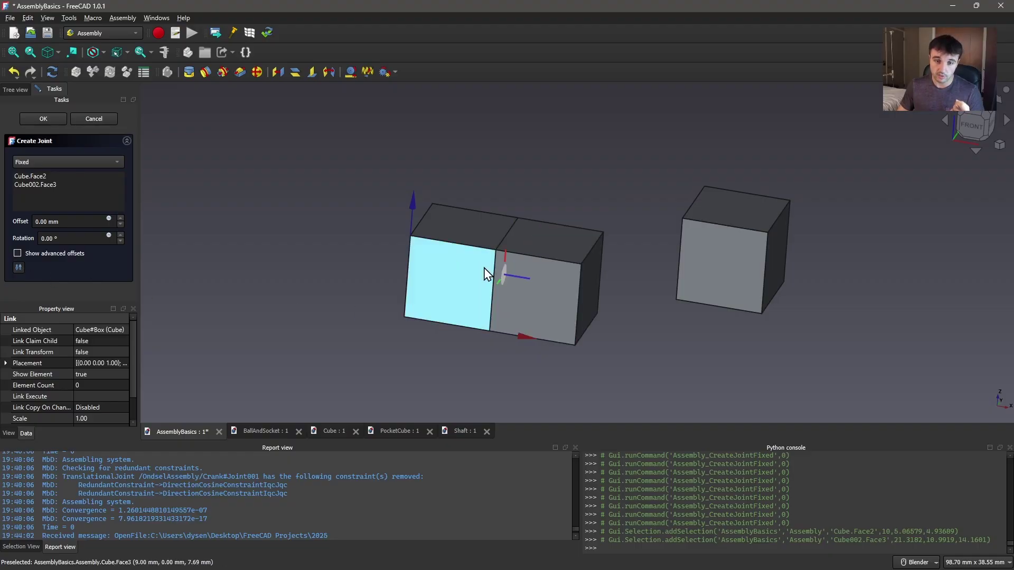
pyautogui.click(20, 267)
pyautogui.click(20, 267)
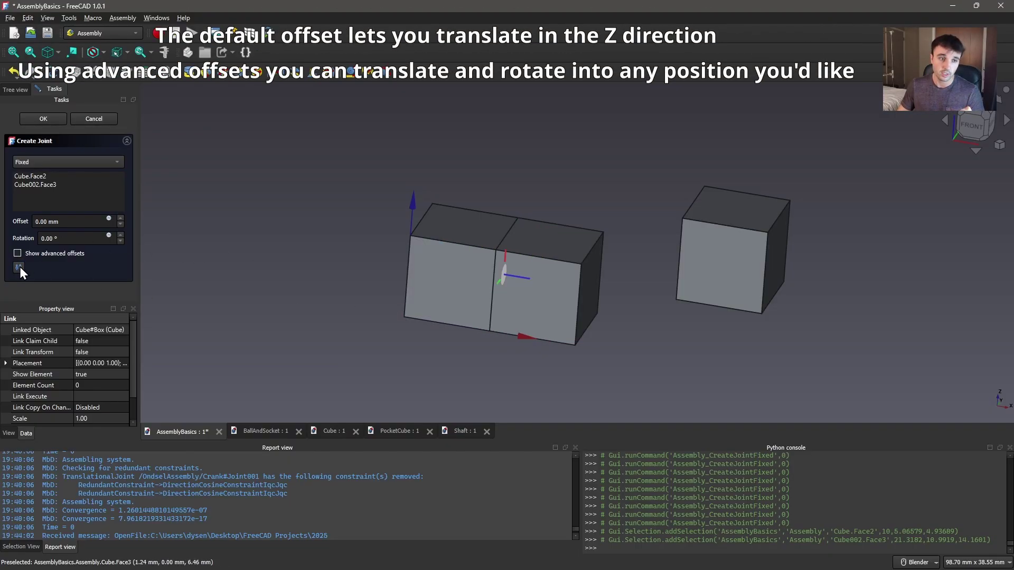
pyautogui.click(62, 238)
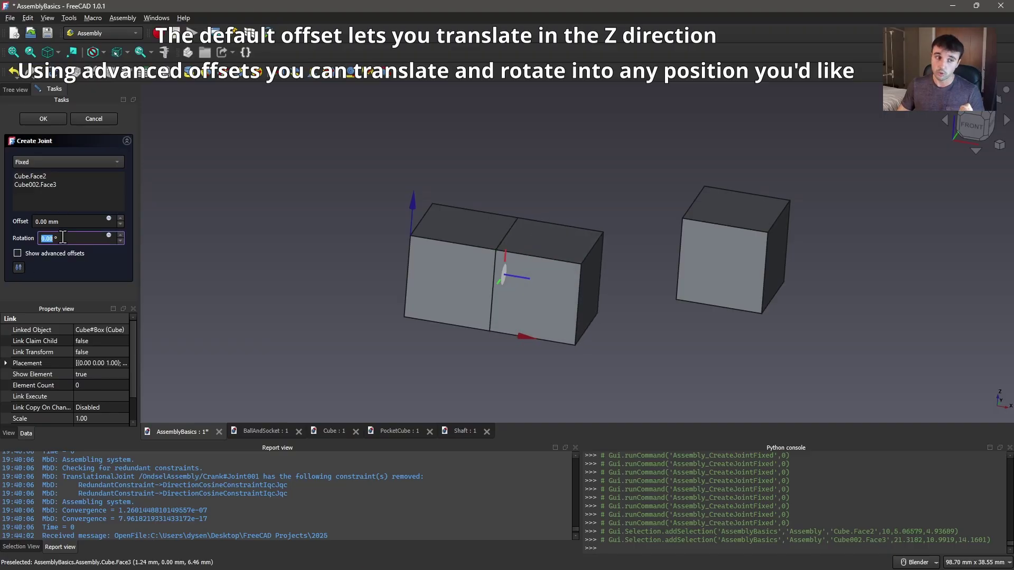
pyautogui.click(18, 254)
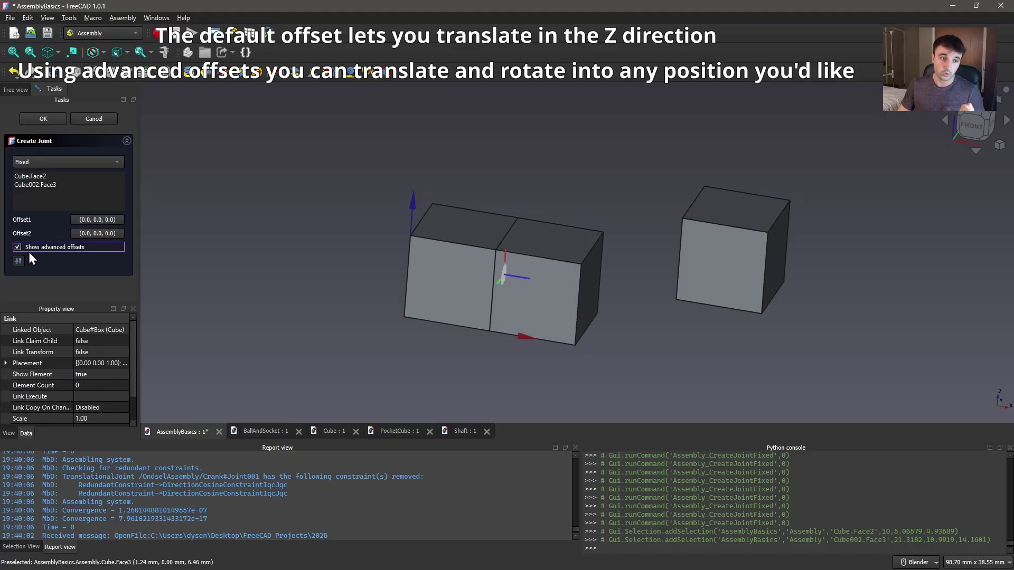
# - Set the first offset's X placement to 0 and finish the Fixed joint
pyautogui.click(90, 220)
pyautogui.moveTo(454, 141); pyautogui.dragTo(800, 113)
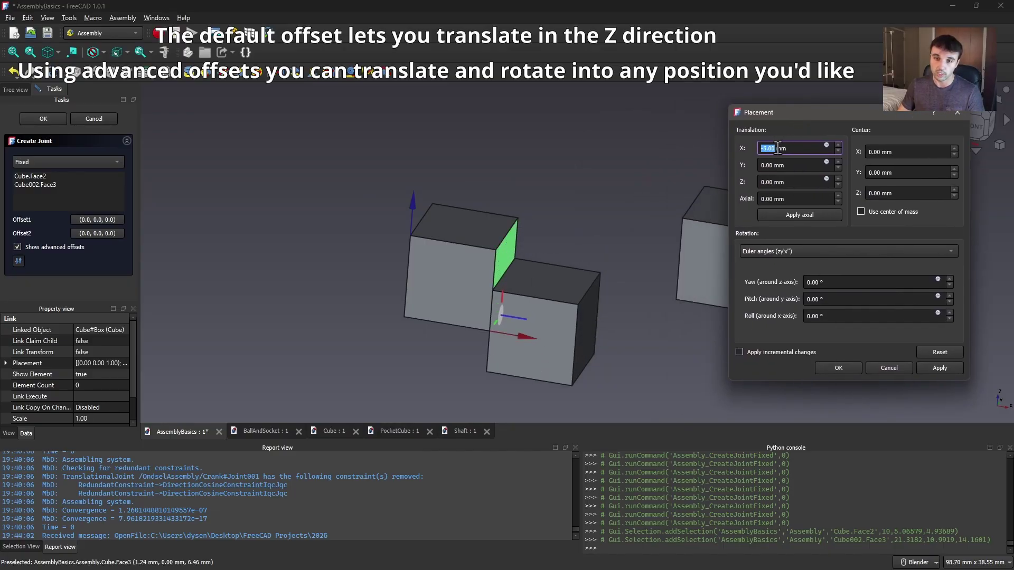
pyautogui.scroll(8, 778, 148)
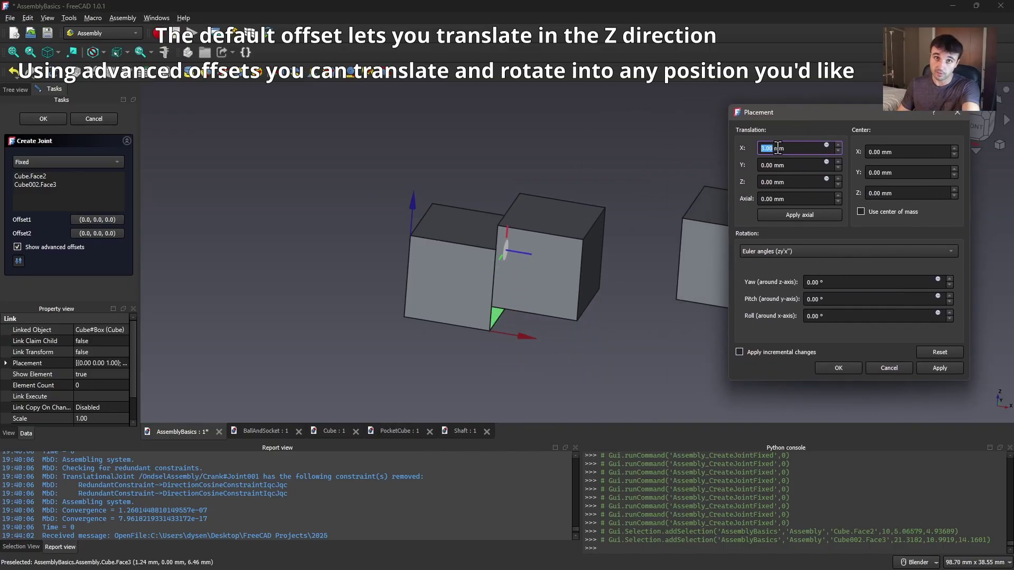
pyautogui.scroll(-4, 778, 148)
pyautogui.scroll(1, 788, 152)
pyautogui.scroll(2, 788, 152)
pyautogui.scroll(-3, 788, 152)
pyautogui.scroll(2, 788, 151)
pyautogui.scroll(-1, 788, 152)
pyautogui.click(877, 363)
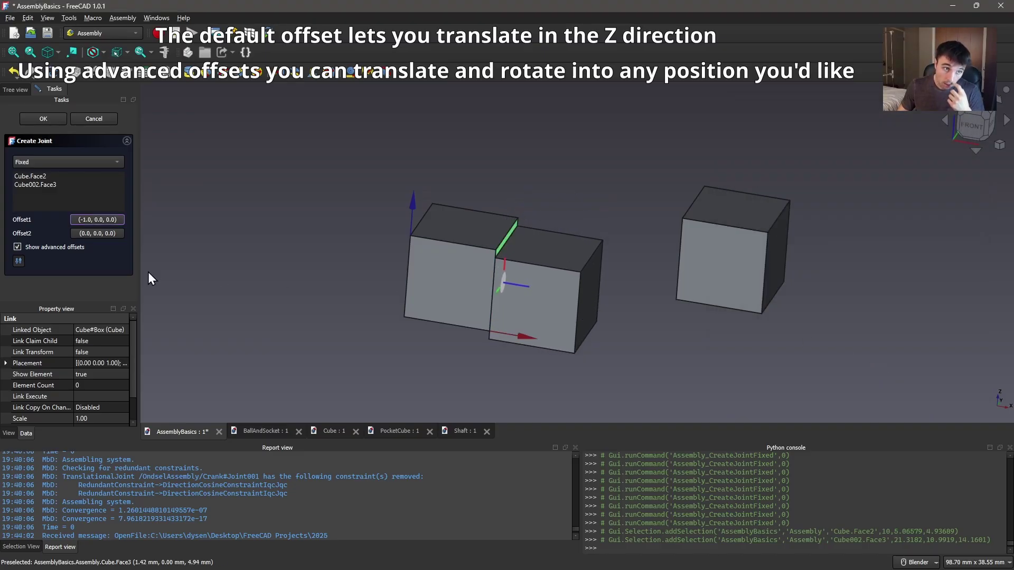
pyautogui.click(104, 221)
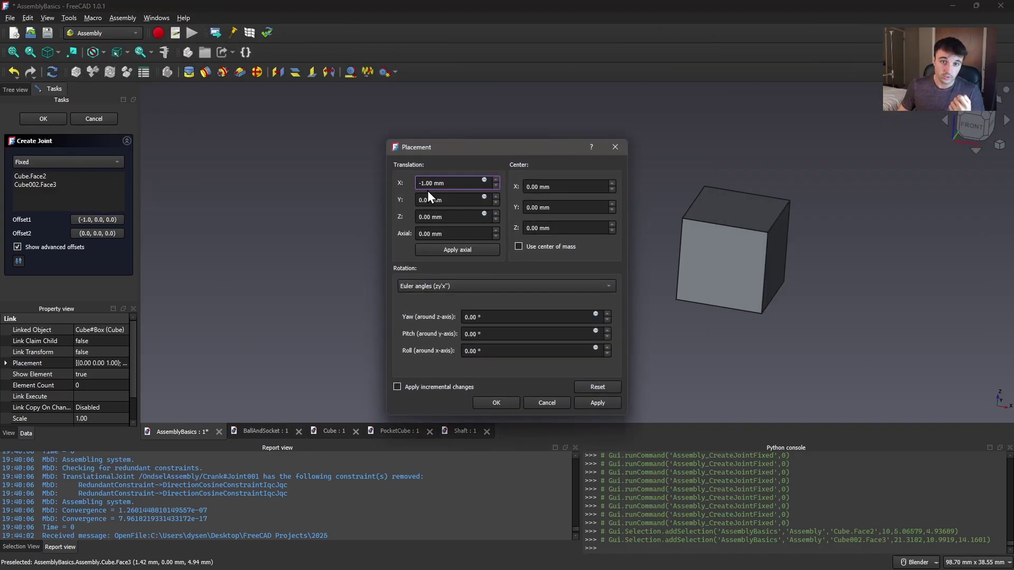
pyautogui.scroll(2, 444, 182)
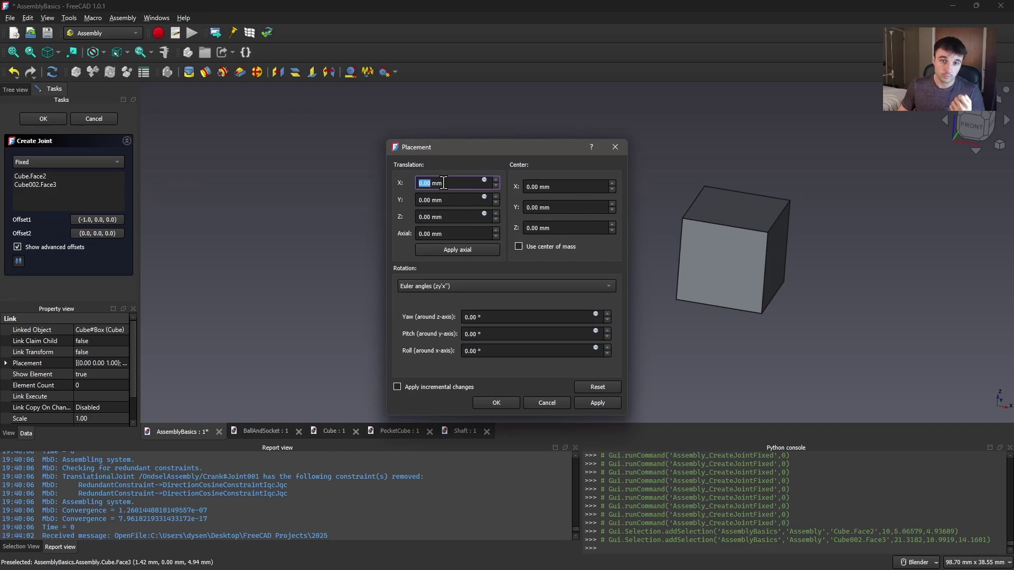
pyautogui.click(506, 400)
pyautogui.click(34, 118)
pyautogui.moveTo(692, 286); pyautogui.dragTo(703, 188)
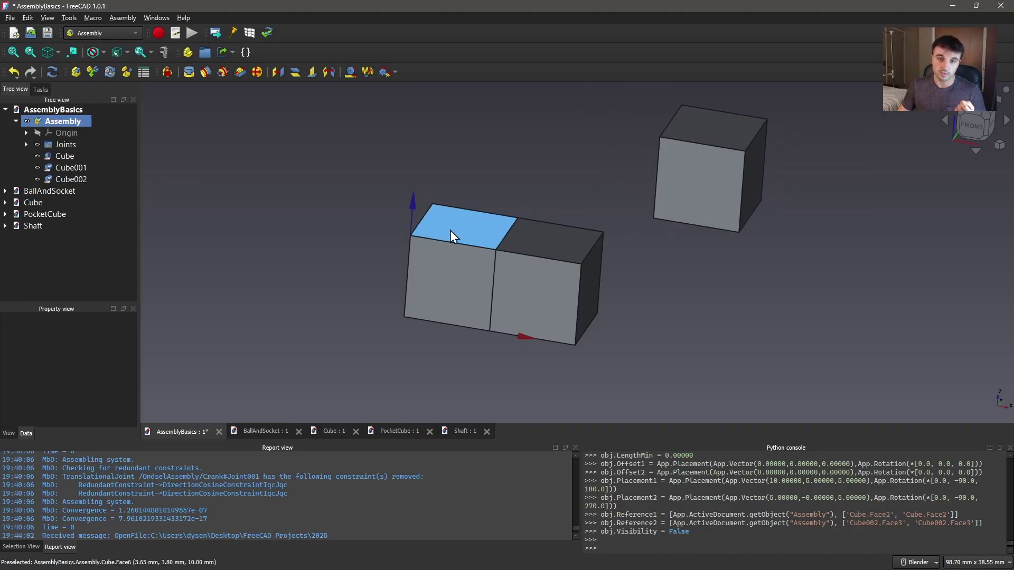
pyautogui.click(558, 271)
pyautogui.click(258, 172)
pyautogui.click(70, 179)
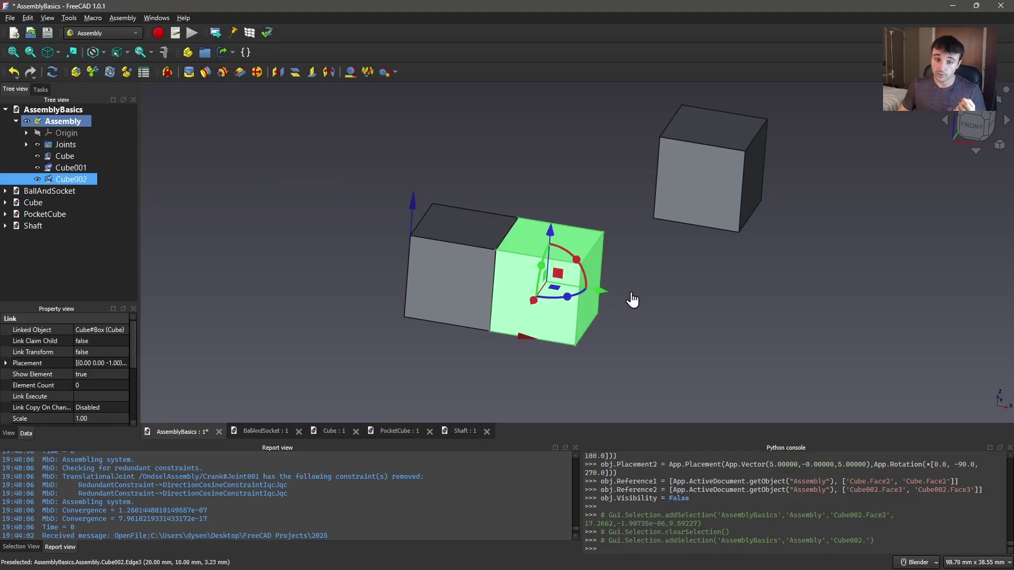
pyautogui.click(629, 301)
pyautogui.click(79, 179)
pyautogui.moveTo(544, 290); pyautogui.dragTo(600, 293)
pyautogui.moveTo(585, 236); pyautogui.dragTo(585, 182)
pyautogui.scroll(2, 669, 325)
pyautogui.scroll(-2, 682, 312)
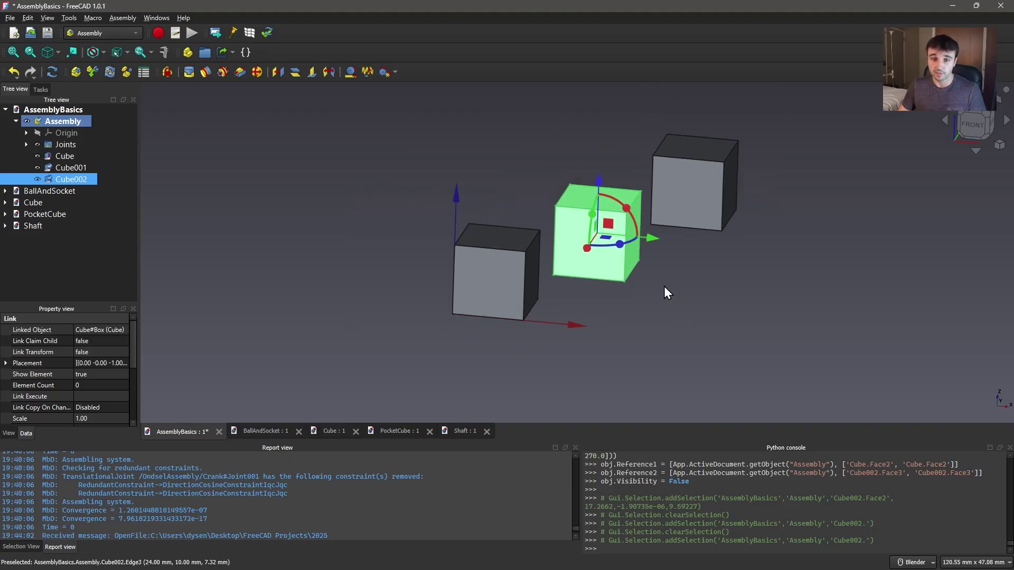
pyautogui.click(664, 286)
pyautogui.scroll(2, 682, 278)
pyautogui.moveTo(578, 195); pyautogui.dragTo(592, 173, button='middle')
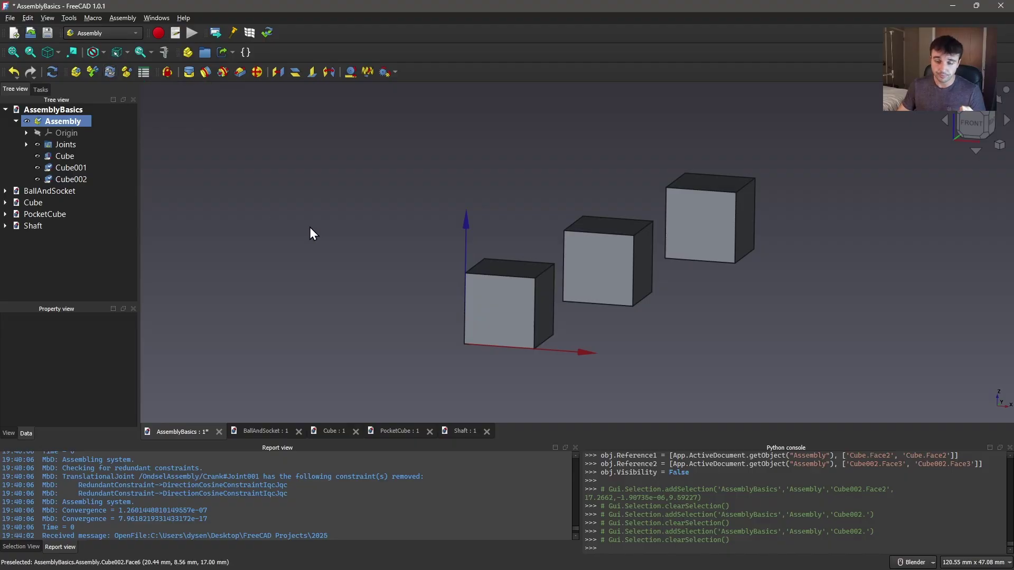
pyautogui.hotkey('ctrl', 'shift', '4')
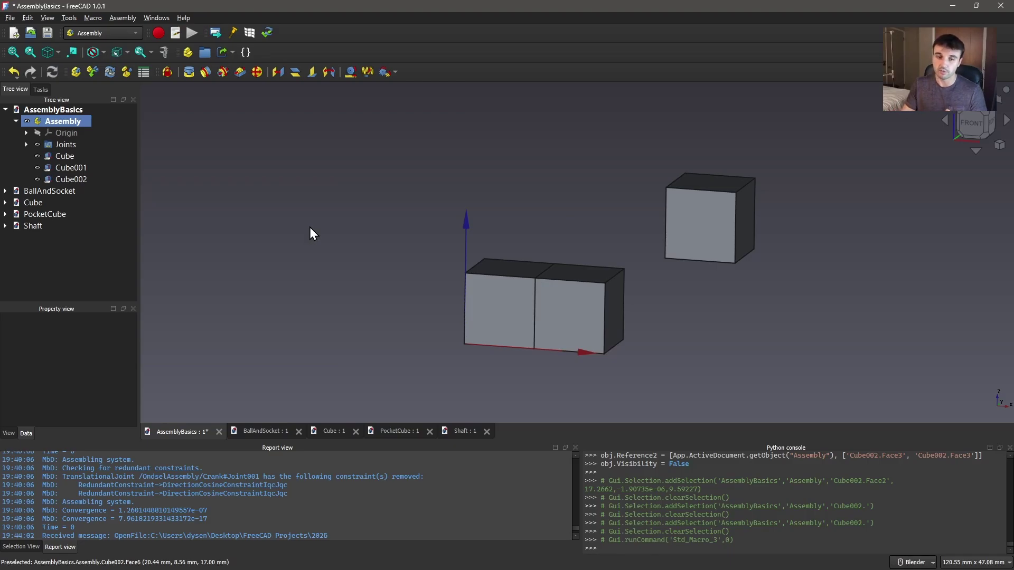
pyautogui.moveTo(728, 315); pyautogui.dragTo(657, 292, button='middle')
pyautogui.scroll(2, 657, 292)
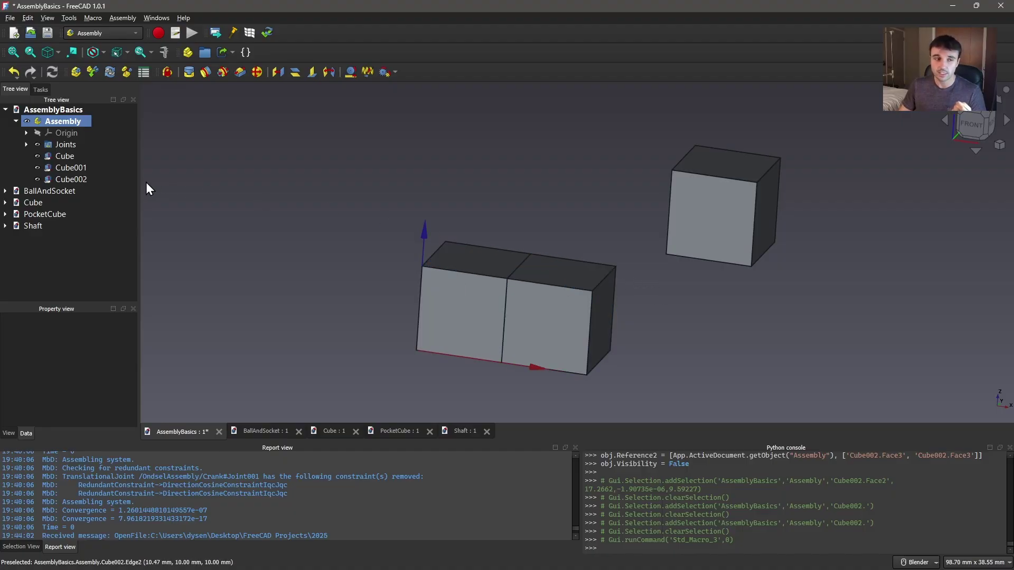
# - Check the Joints list, start a new Fixed joint, and orbit the view around the cubes
pyautogui.click(25, 142)
pyautogui.click(26, 142)
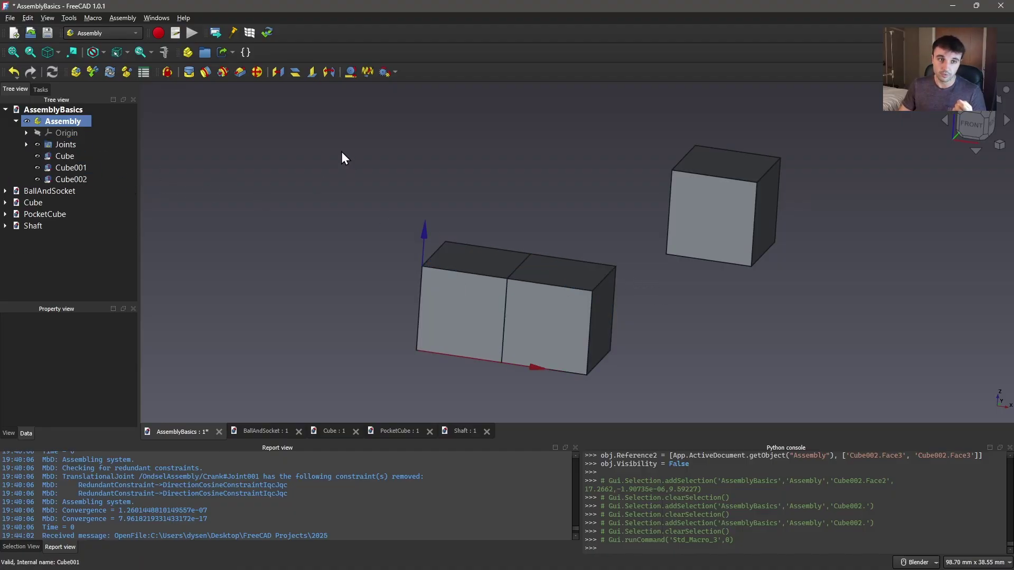
pyautogui.click(189, 72)
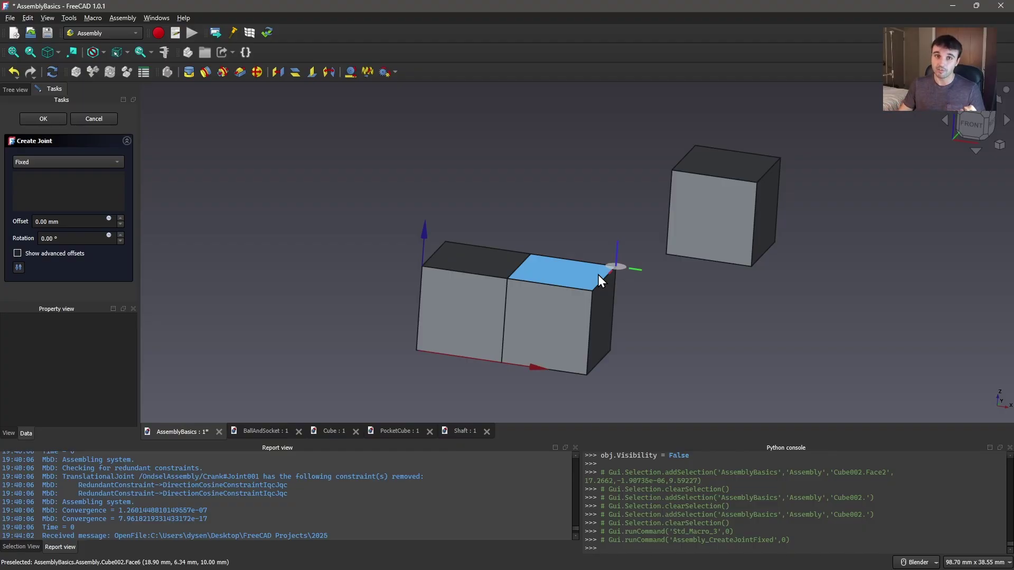
pyautogui.moveTo(600, 192); pyautogui.dragTo(579, 181, button='middle')
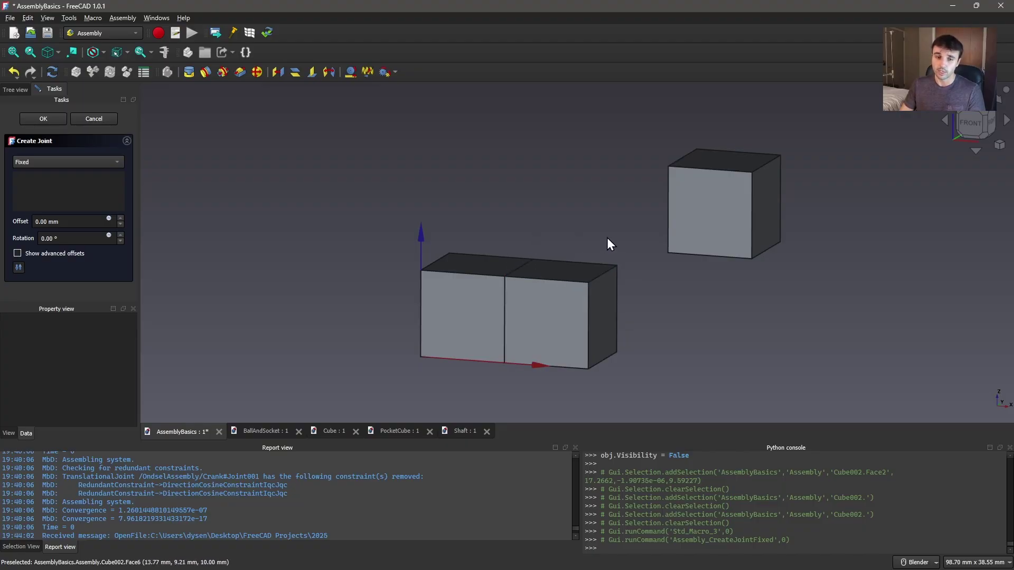
pyautogui.moveTo(639, 277); pyautogui.dragTo(668, 331, button='middle')
pyautogui.moveTo(571, 339); pyautogui.dragTo(559, 363, button='middle')
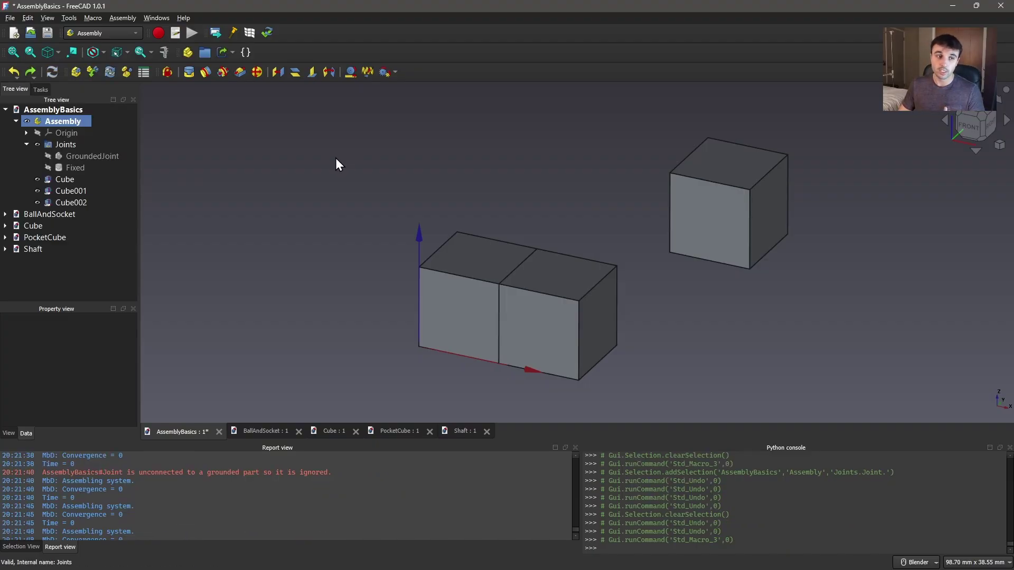
# - Delete the Fixed joint and create a new one joining Cube002's face to Cube001's face
pyautogui.click(84, 167)
pyautogui.press('Delete')
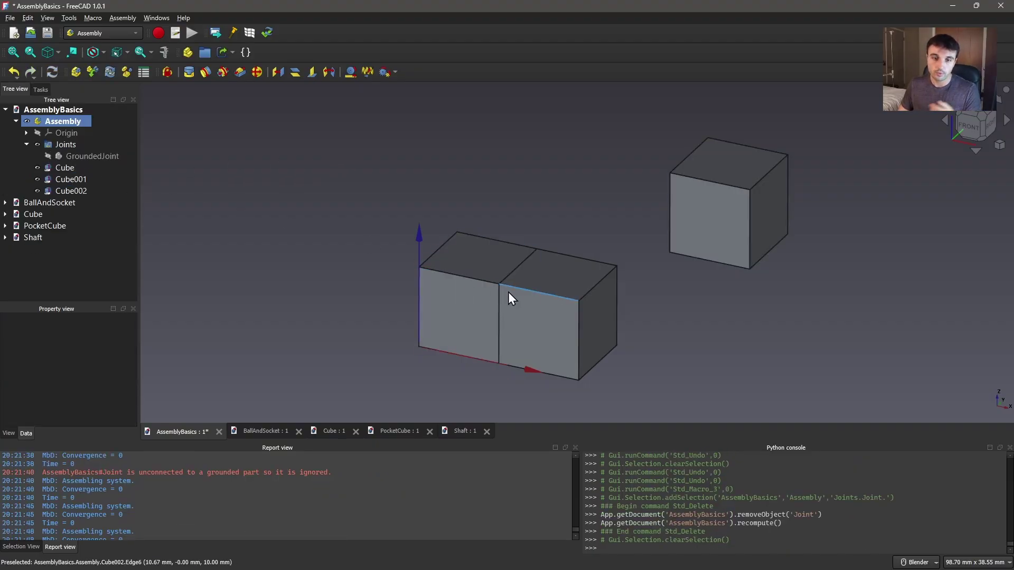
pyautogui.click(191, 74)
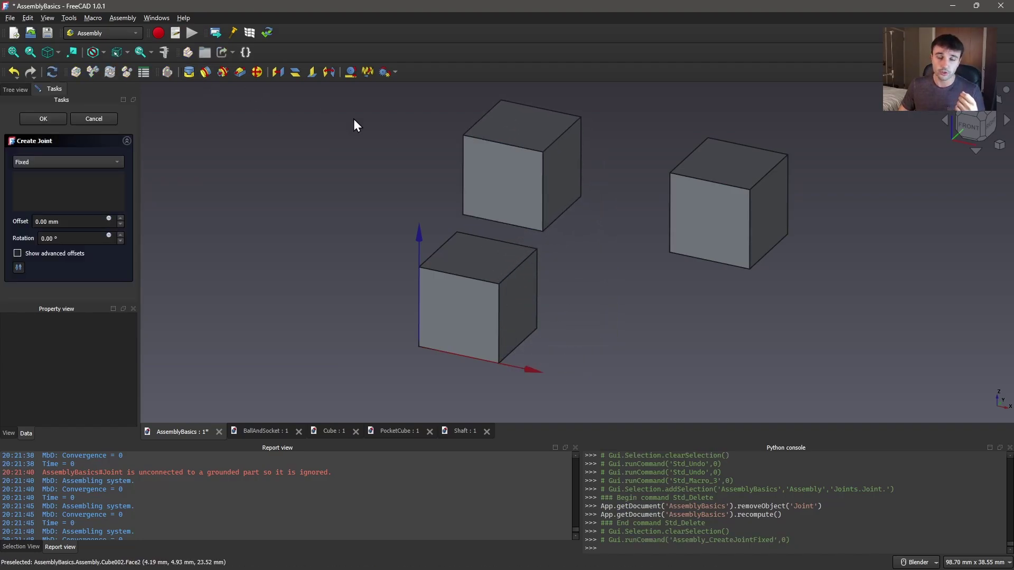
pyautogui.click(567, 178)
pyautogui.click(696, 219)
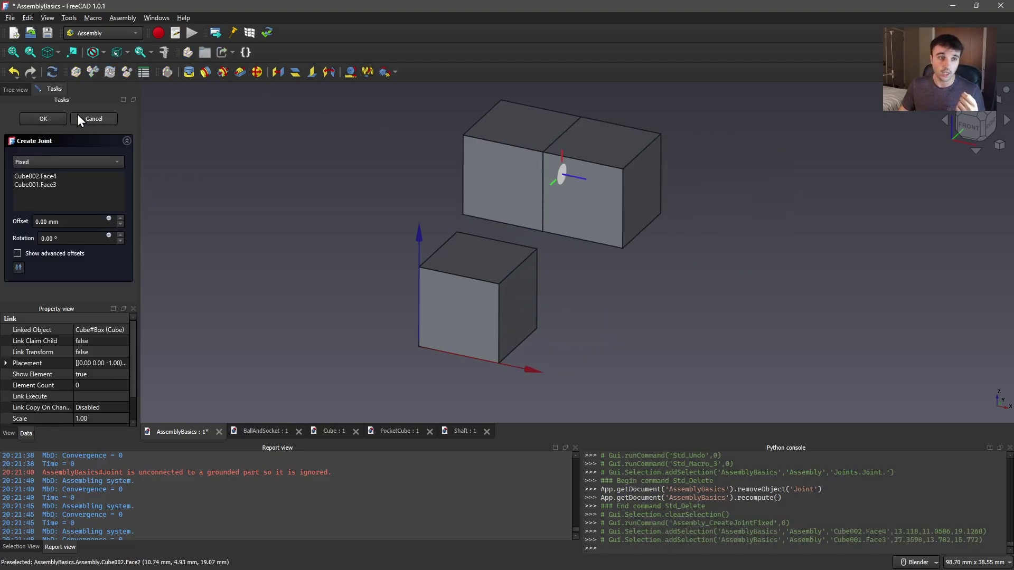
pyautogui.click(49, 117)
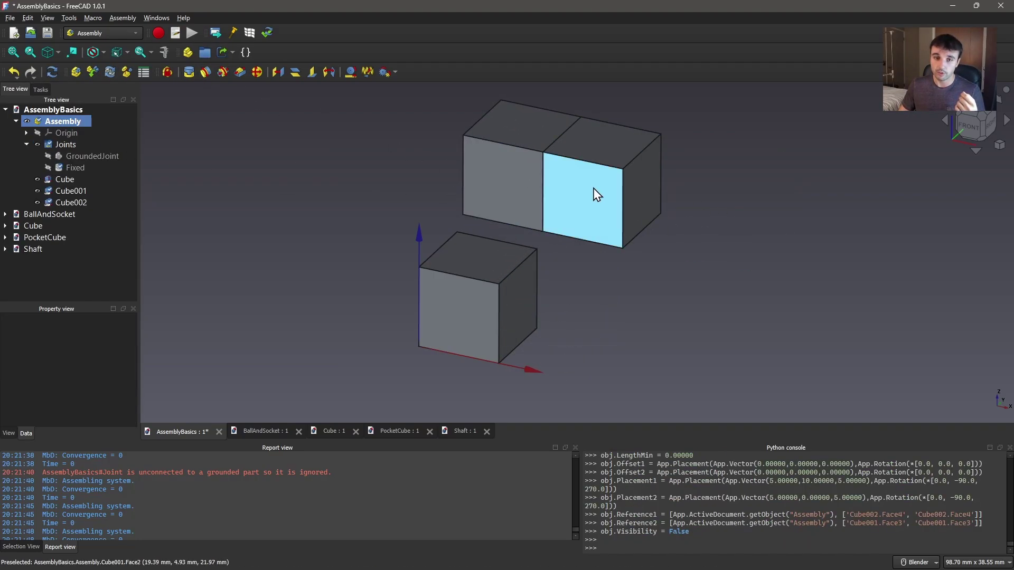
# - Drag the joined cube pair to the right, re-solve the assembly, and clear the warning text
pyautogui.click(602, 142)
pyautogui.moveTo(579, 201); pyautogui.dragTo(704, 188)
pyautogui.click(708, 257)
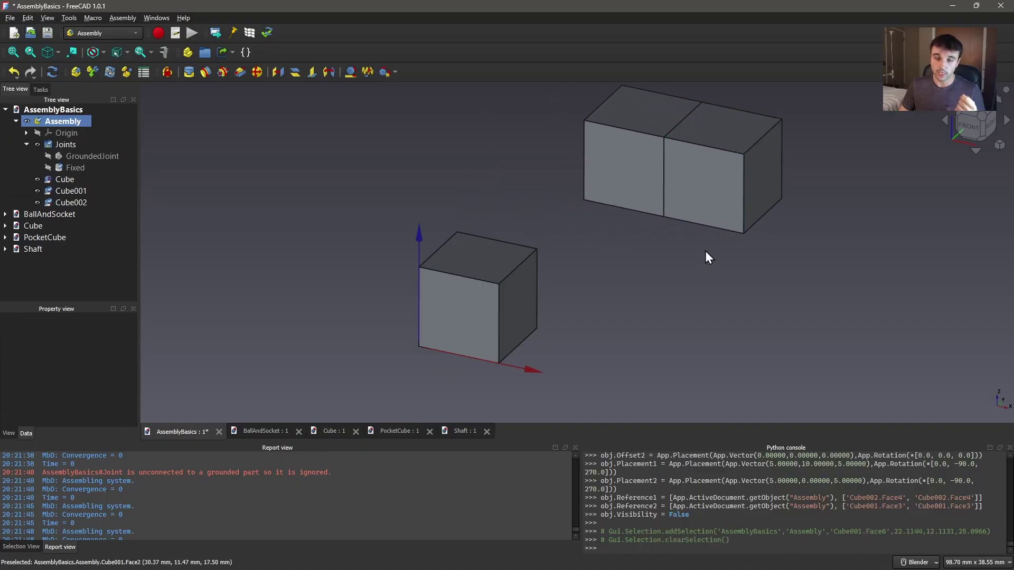
pyautogui.hotkey('ctrl', 'shift', 'm')
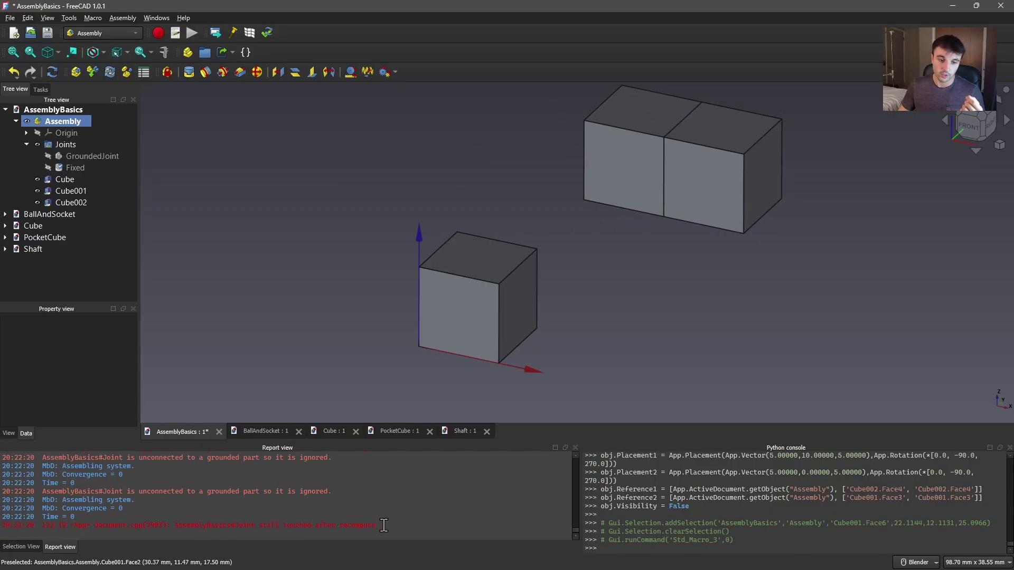
pyautogui.moveTo(376, 525); pyautogui.dragTo(240, 525)
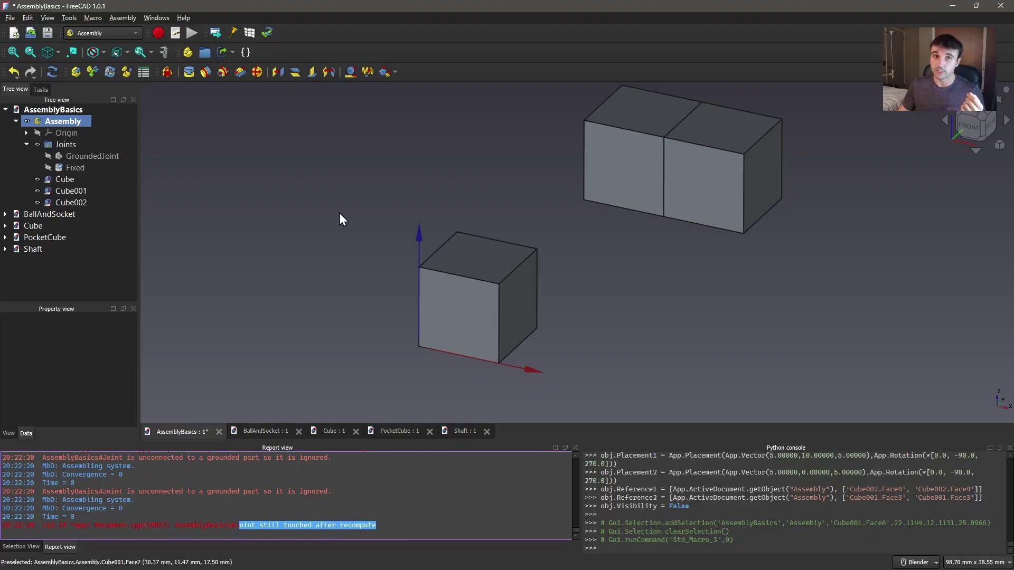
pyautogui.click(370, 525)
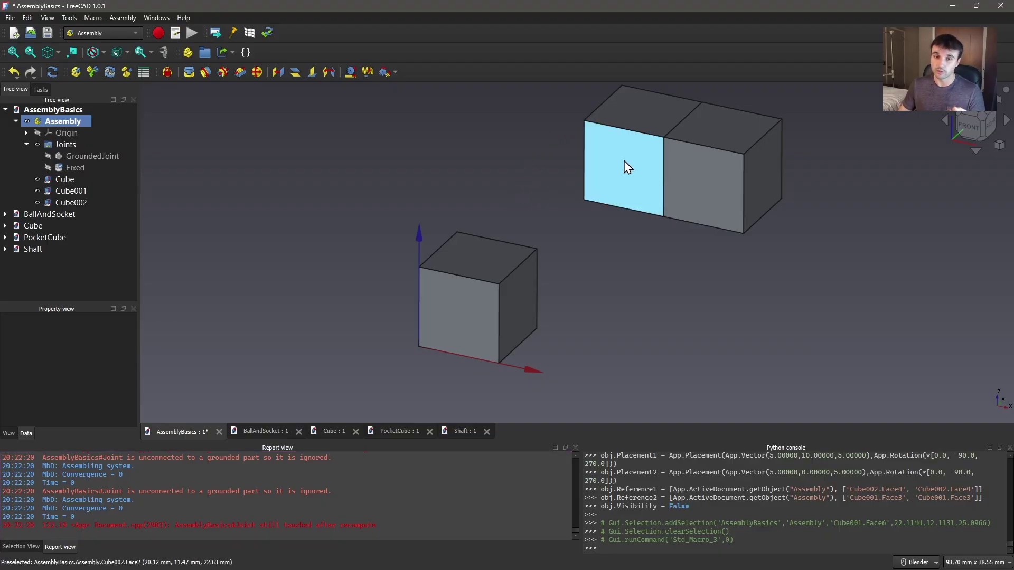
pyautogui.moveTo(648, 159); pyautogui.dragTo(663, 183)
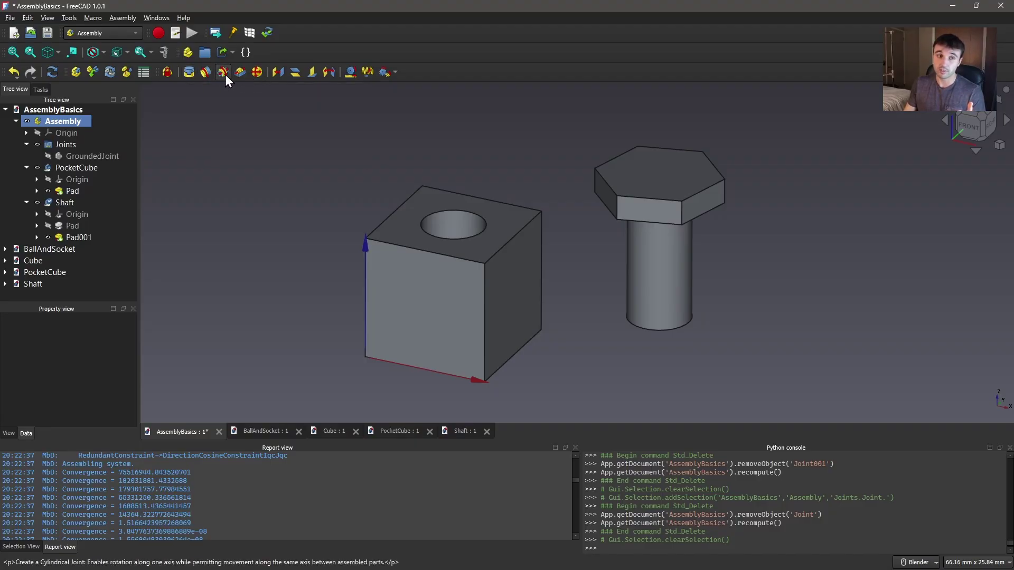
# - Join the cube's hole edge and the shaft's bottom edge with a 4 mm Revolute joint, then spin the bolt
pyautogui.click(206, 72)
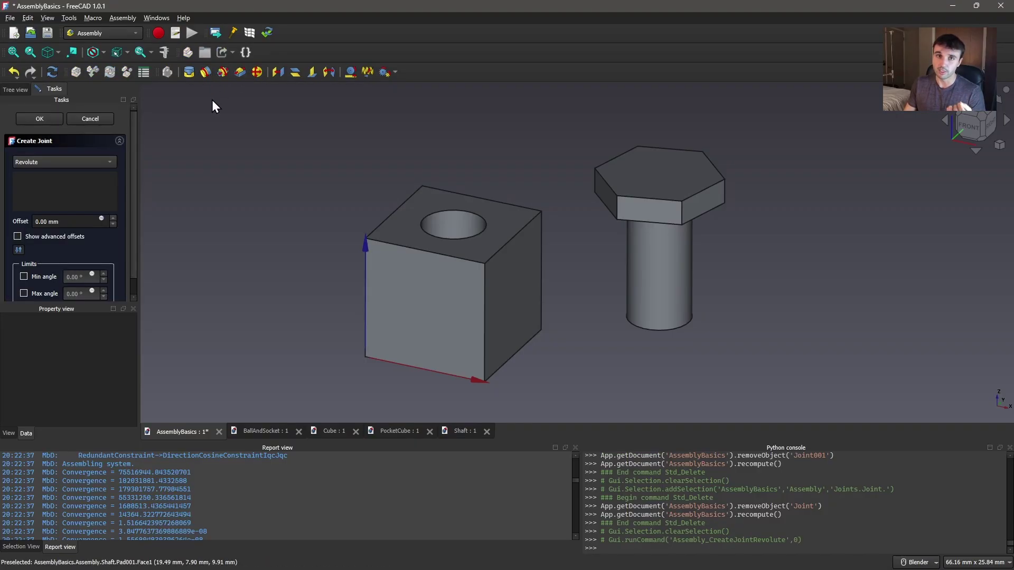
pyautogui.click(463, 213)
pyautogui.click(650, 327)
pyautogui.scroll(3, 76, 221)
pyautogui.scroll(1, 76, 221)
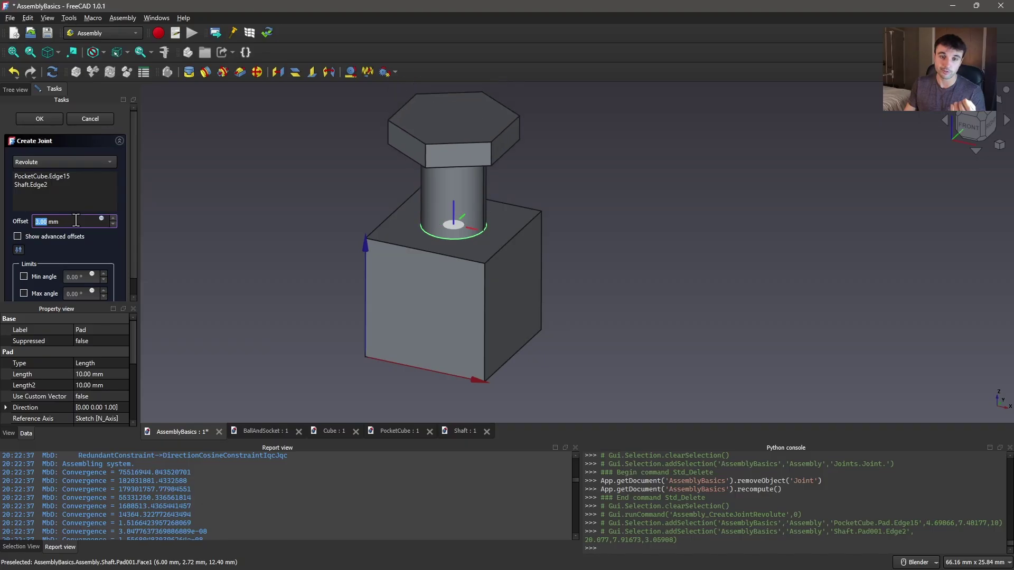
pyautogui.click(39, 119)
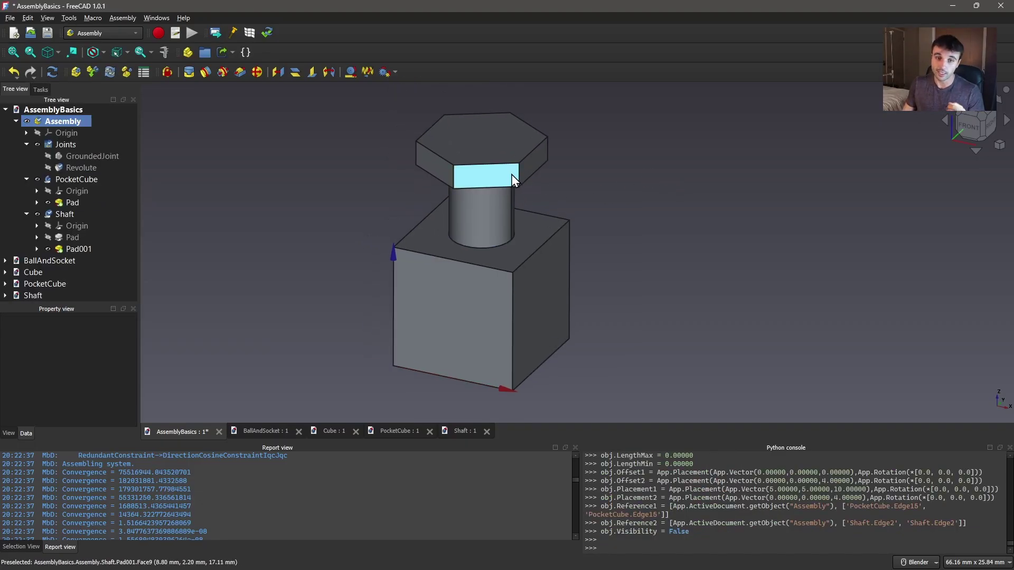
pyautogui.moveTo(500, 185)
pyautogui.mouseDown()
pyautogui.moveTo(555, 142)
pyautogui.moveTo(426, 220)
pyautogui.moveTo(534, 222)
pyautogui.moveTo(525, 139)
pyautogui.moveTo(433, 186)
pyautogui.moveTo(534, 136)
pyautogui.moveTo(550, 190)
pyautogui.moveTo(494, 215)
pyautogui.moveTo(570, 142)
pyautogui.moveTo(514, 245)
pyautogui.moveTo(457, 246)
pyautogui.mouseUp()
# - Change the Revolute joint to Cylindrical and slide and turn the shaft to test it
pyautogui.click(84, 168)
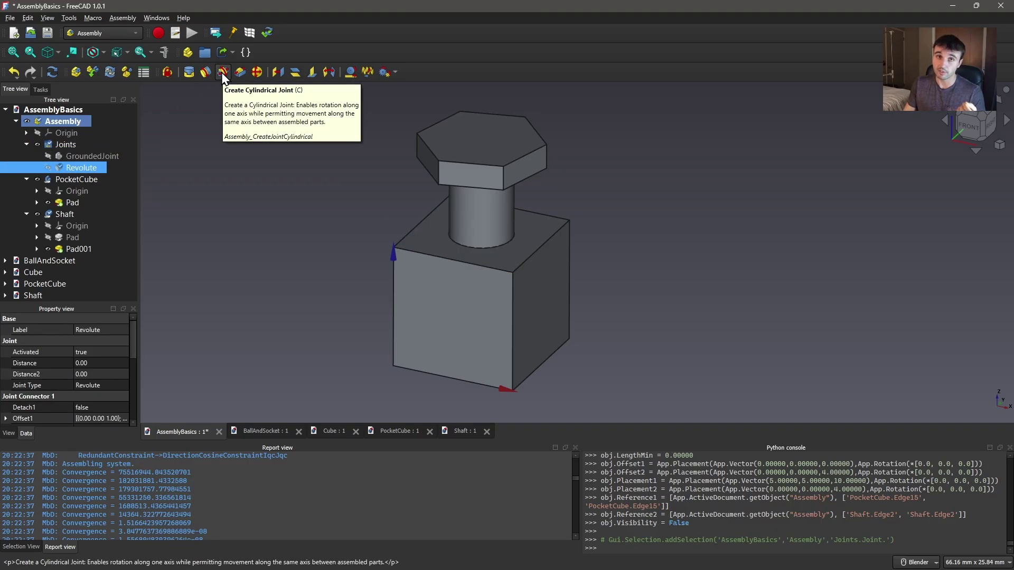
pyautogui.doubleClick(71, 166)
pyautogui.click(42, 162)
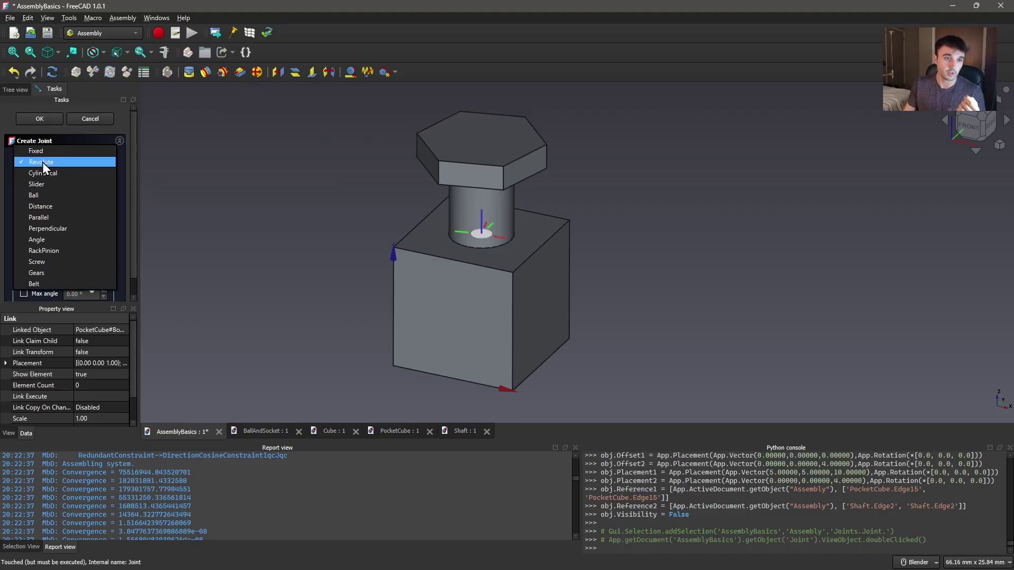
pyautogui.click(44, 172)
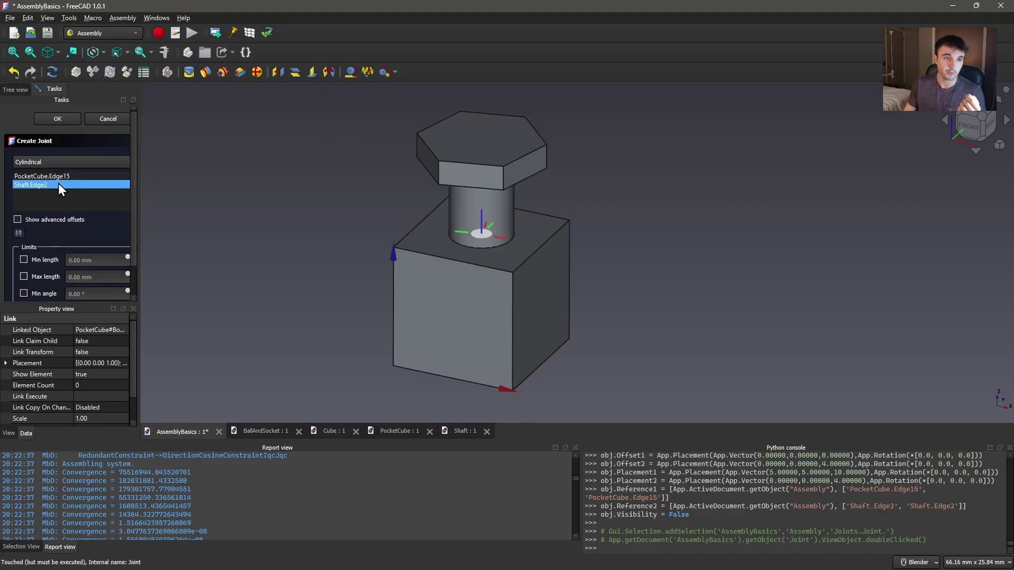
pyautogui.moveTo(478, 222)
pyautogui.mouseDown()
pyautogui.moveTo(478, 177)
pyautogui.moveTo(475, 215)
pyautogui.moveTo(519, 183)
pyautogui.moveTo(479, 256)
pyautogui.moveTo(502, 227)
pyautogui.moveTo(494, 217)
pyautogui.mouseUp()
pyautogui.moveTo(485, 159); pyautogui.dragTo(496, 147)
pyautogui.moveTo(512, 181); pyautogui.dragTo(484, 190)
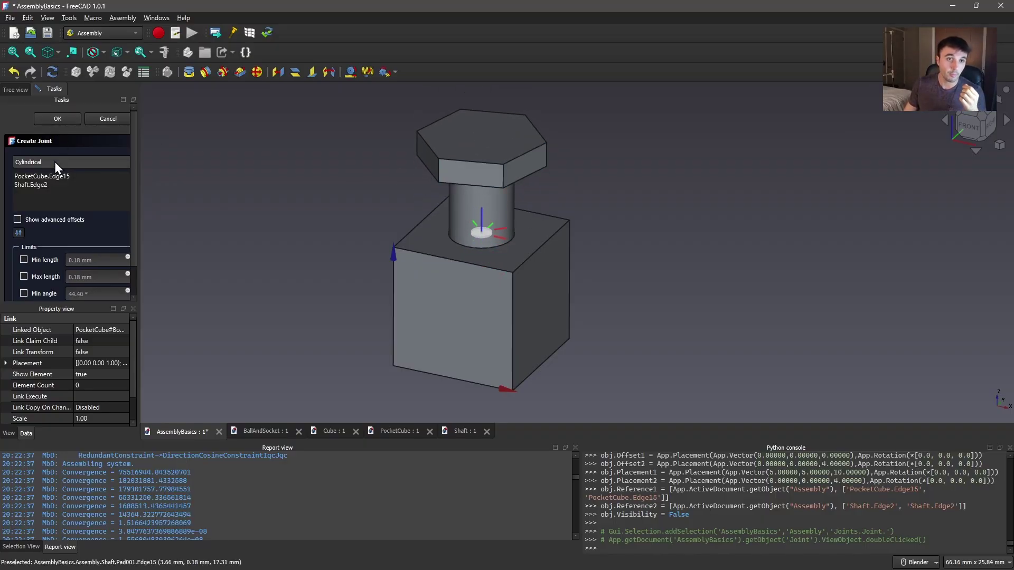
# - Switch the joint to Slider and slide the bolt upward along its axis
pyautogui.click(78, 161)
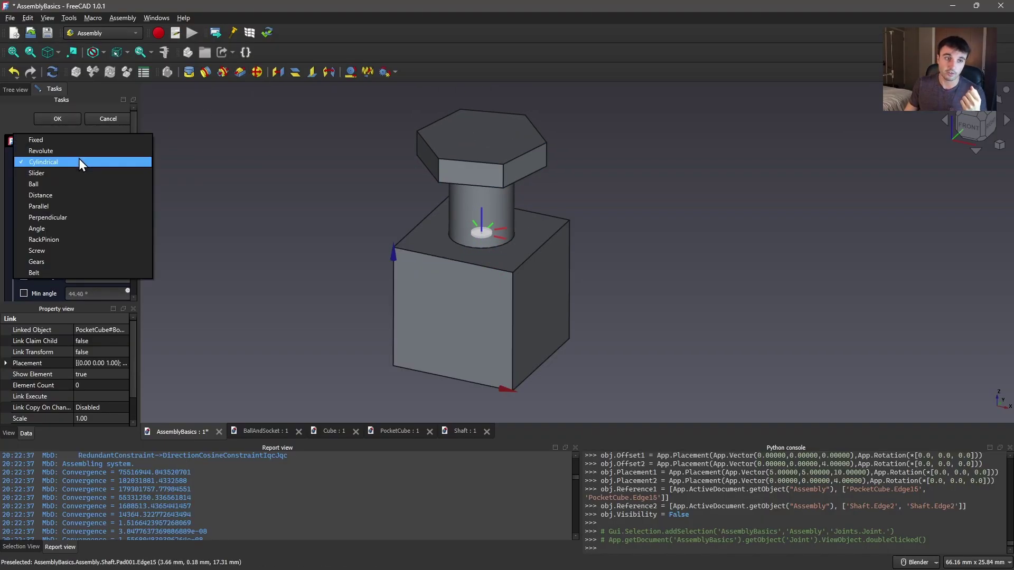
pyautogui.click(70, 170)
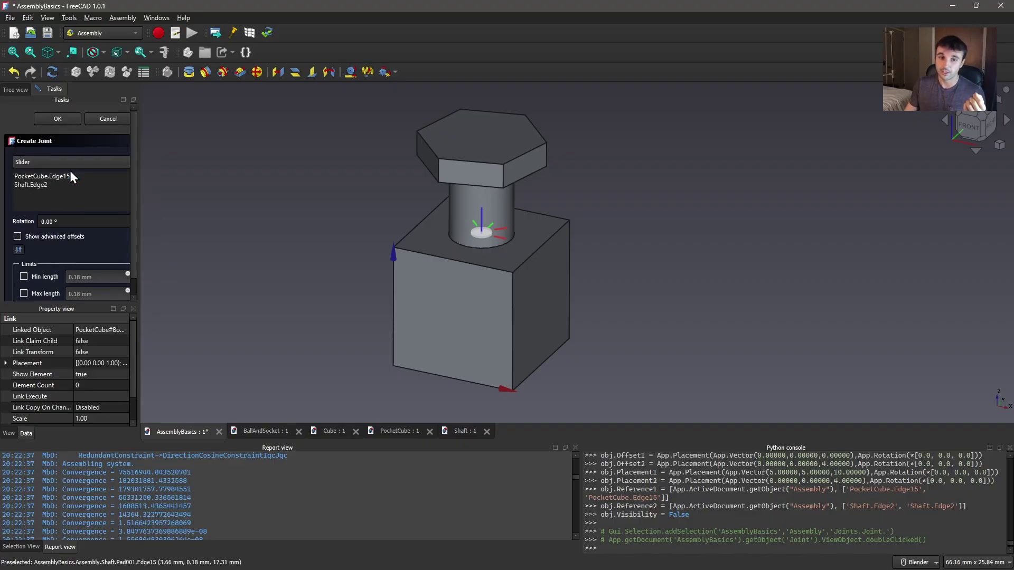
pyautogui.moveTo(479, 175); pyautogui.dragTo(482, 135)
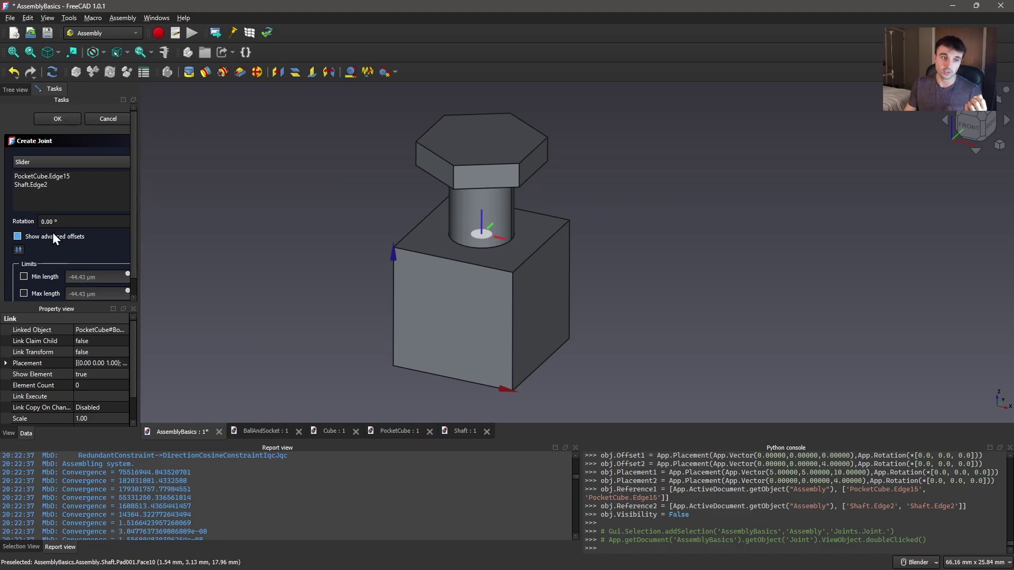
pyautogui.click(98, 185)
pyautogui.click(94, 185)
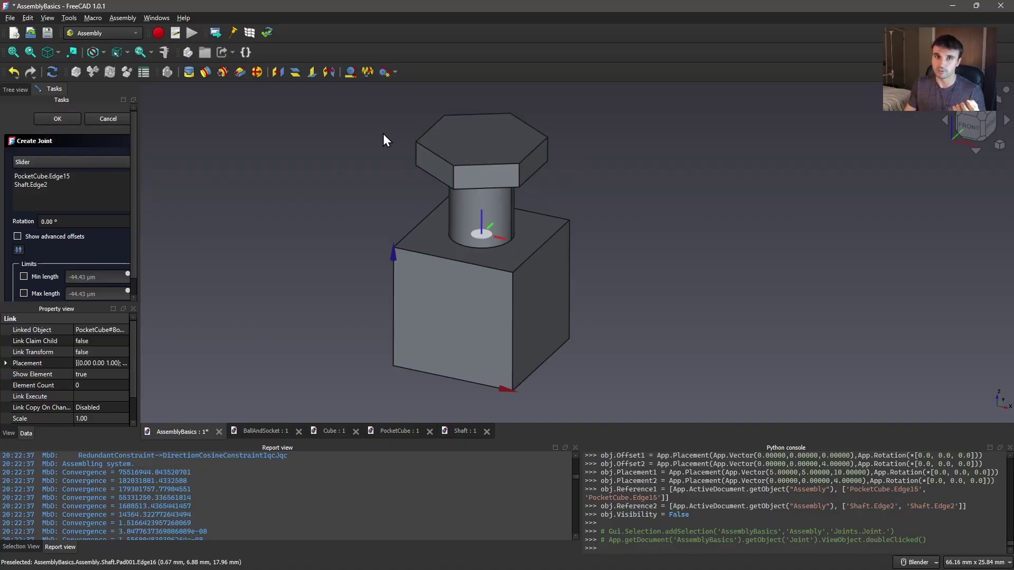
# - Drop the shaft's joint and drag the Shaft up and right, out of PocketCube's hole
pyautogui.press('Escape')
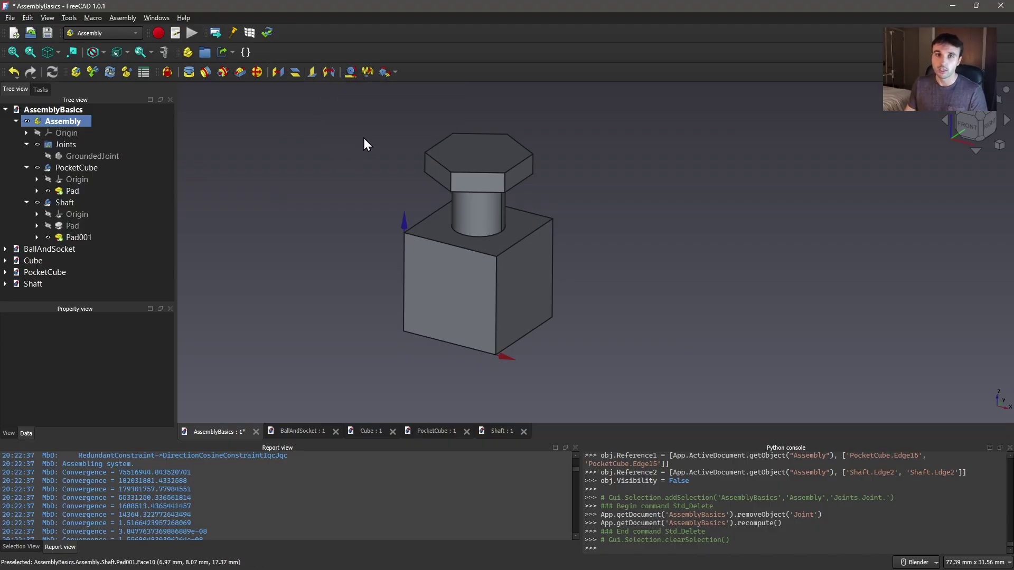
pyautogui.moveTo(474, 159); pyautogui.dragTo(617, 116)
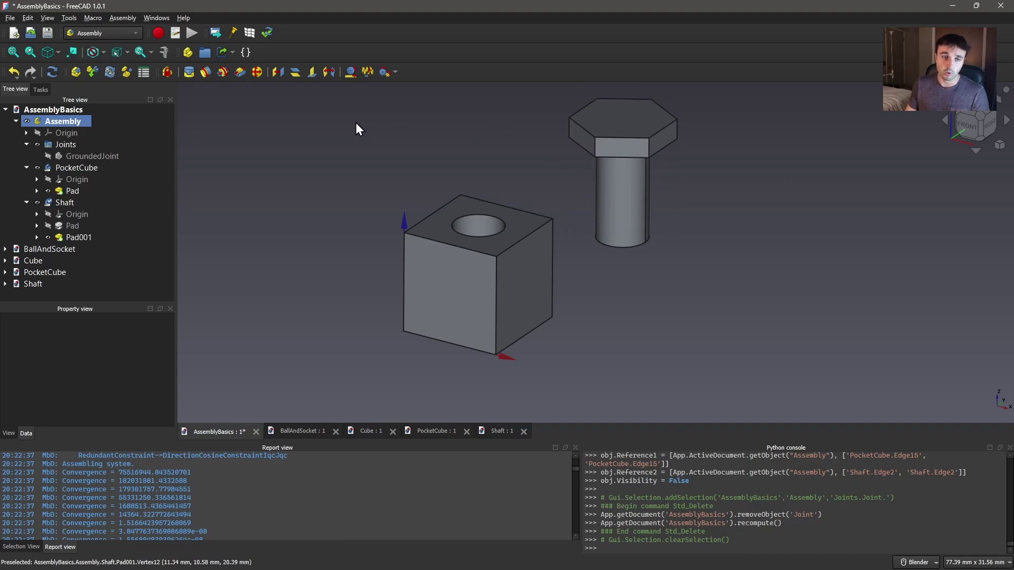
# - Create a Parallel joint between the bolt head's top face and the cube's side face
pyautogui.click(299, 72)
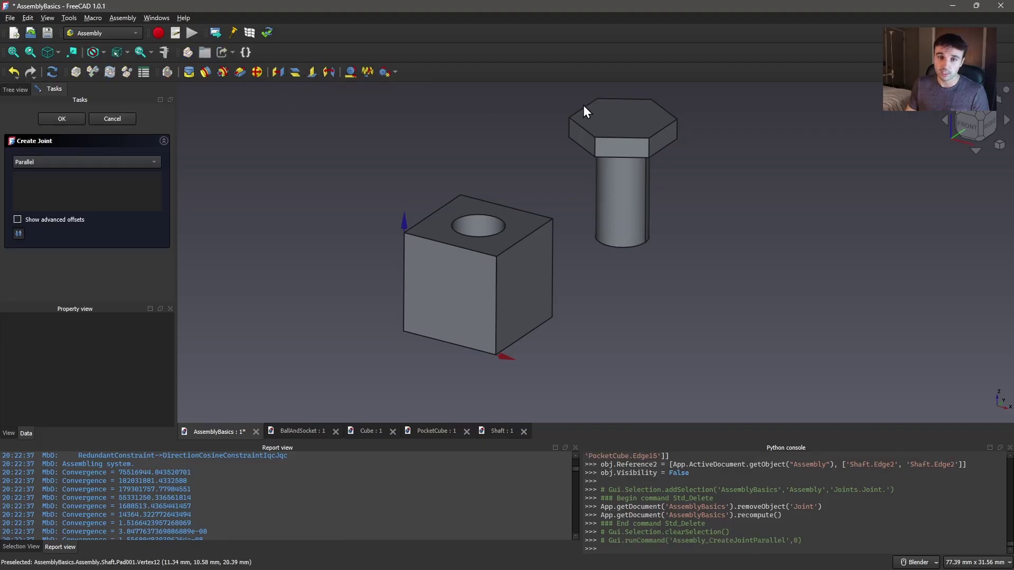
pyautogui.click(615, 120)
pyautogui.click(530, 262)
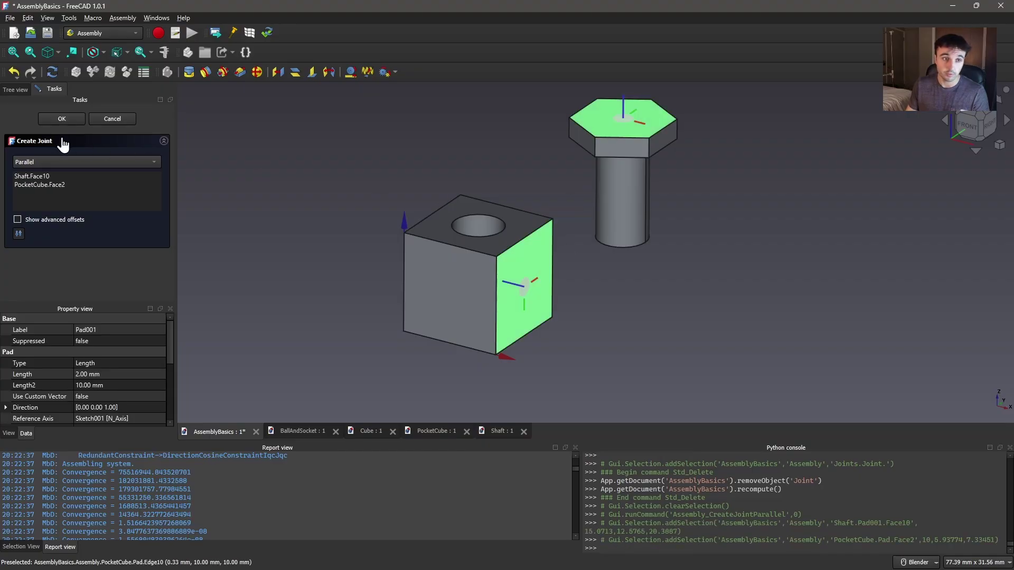
pyautogui.click(46, 119)
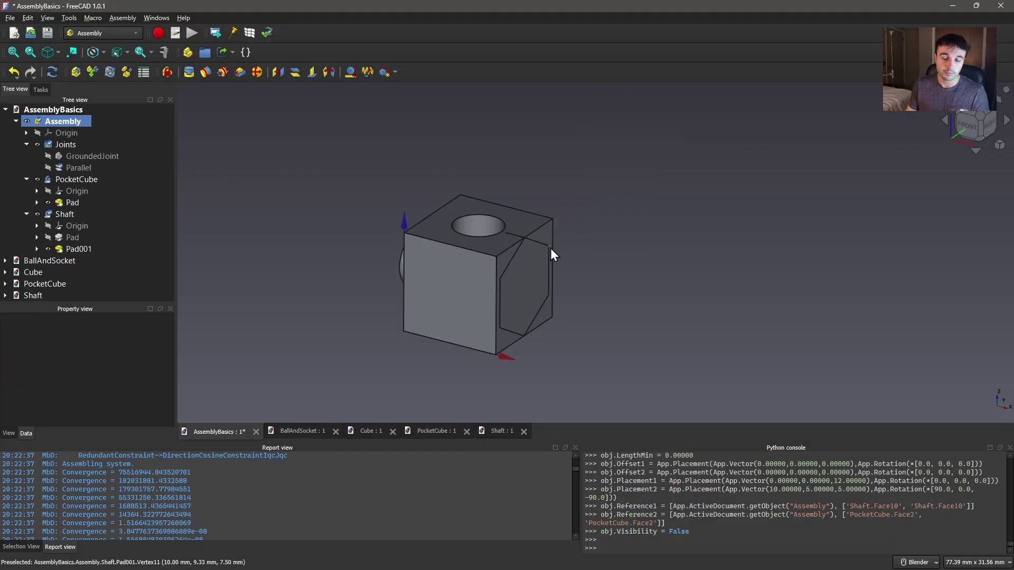
# - Pull the shaft away from the cube and run the user macro with F5 to test the joint
pyautogui.moveTo(551, 247); pyautogui.dragTo(396, 262, button='middle')
pyautogui.moveTo(396, 262); pyautogui.dragTo(537, 154)
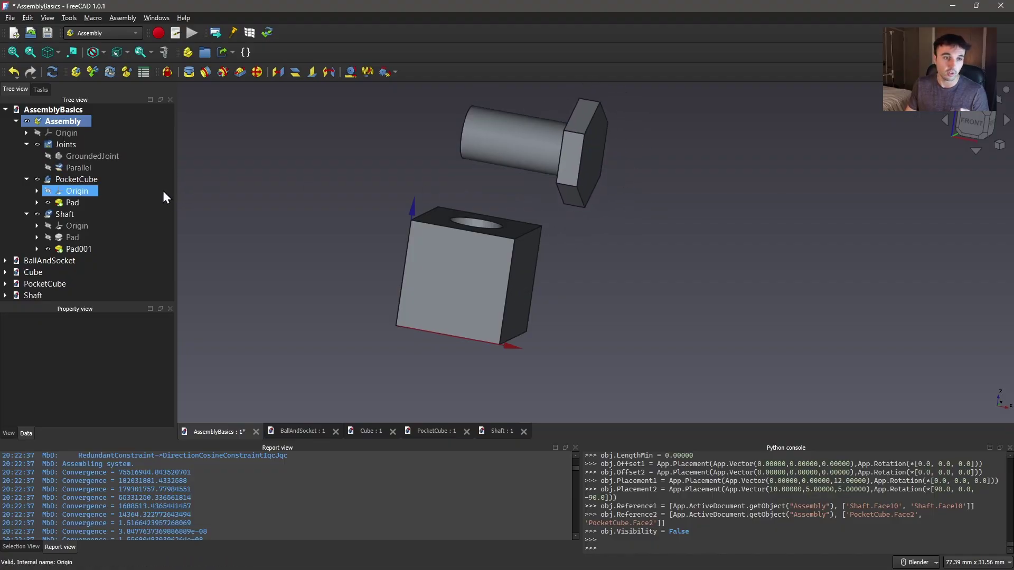
pyautogui.click(81, 213)
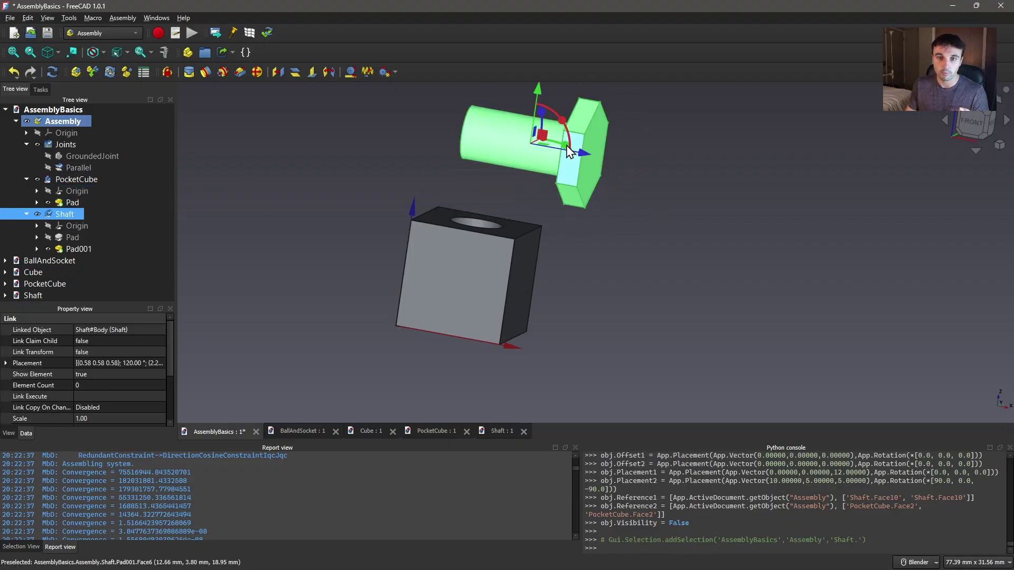
pyautogui.click(644, 188)
pyautogui.press('F5')
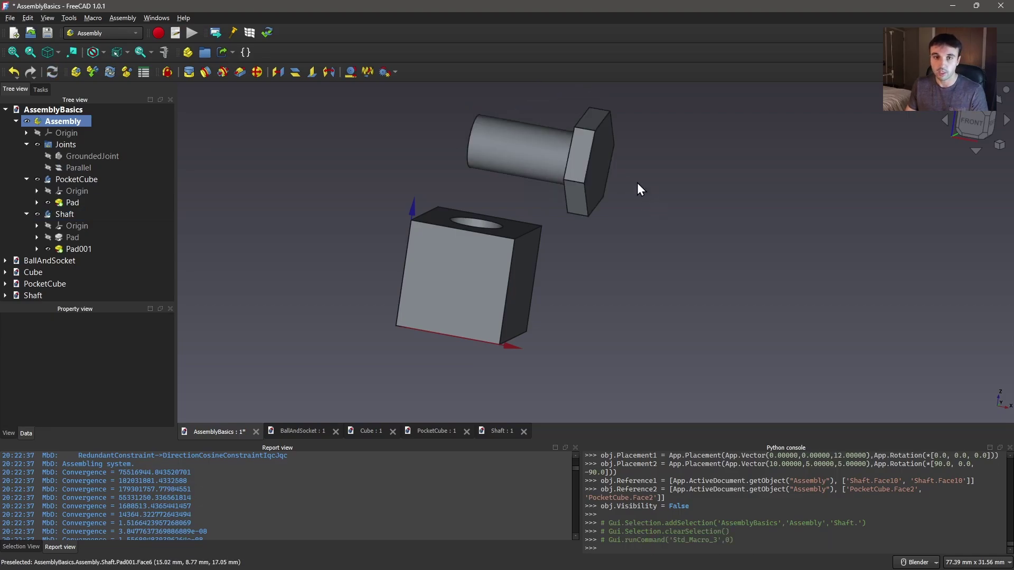
pyautogui.moveTo(671, 154); pyautogui.dragTo(612, 151, button='middle')
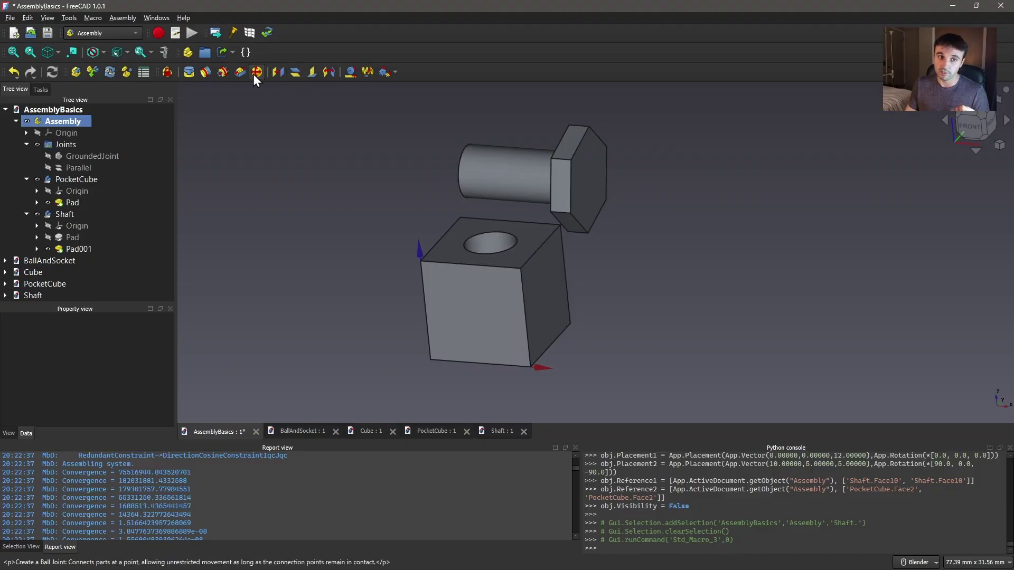
# - Create a distance joint between the cube's side face and the shaft's hex end face
pyautogui.click(277, 72)
pyautogui.click(560, 291)
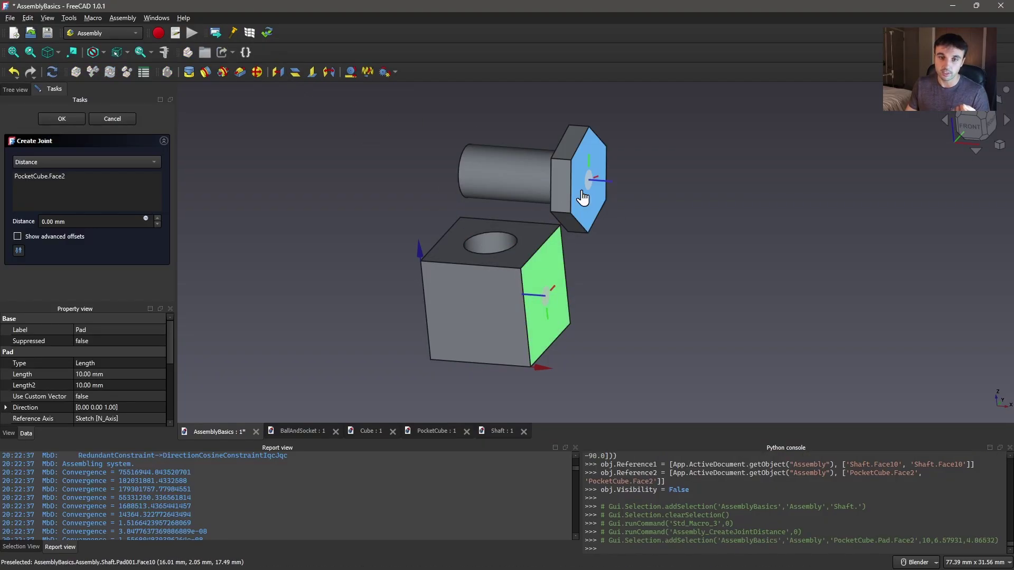
pyautogui.click(581, 195)
pyautogui.click(61, 120)
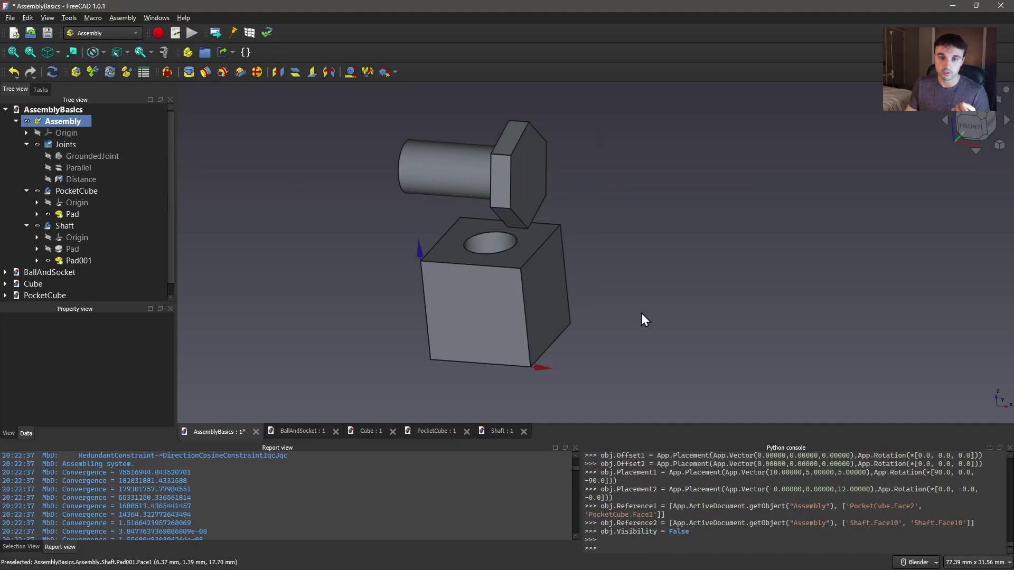
# - Swing the shaft around the fixed cube to test the distance joint
pyautogui.moveTo(641, 312); pyautogui.dragTo(559, 318, button='middle')
pyautogui.moveTo(468, 164); pyautogui.dragTo(614, 135)
pyautogui.moveTo(516, 164); pyautogui.dragTo(705, 264, button='middle')
pyautogui.moveTo(589, 174); pyautogui.dragTo(547, 148)
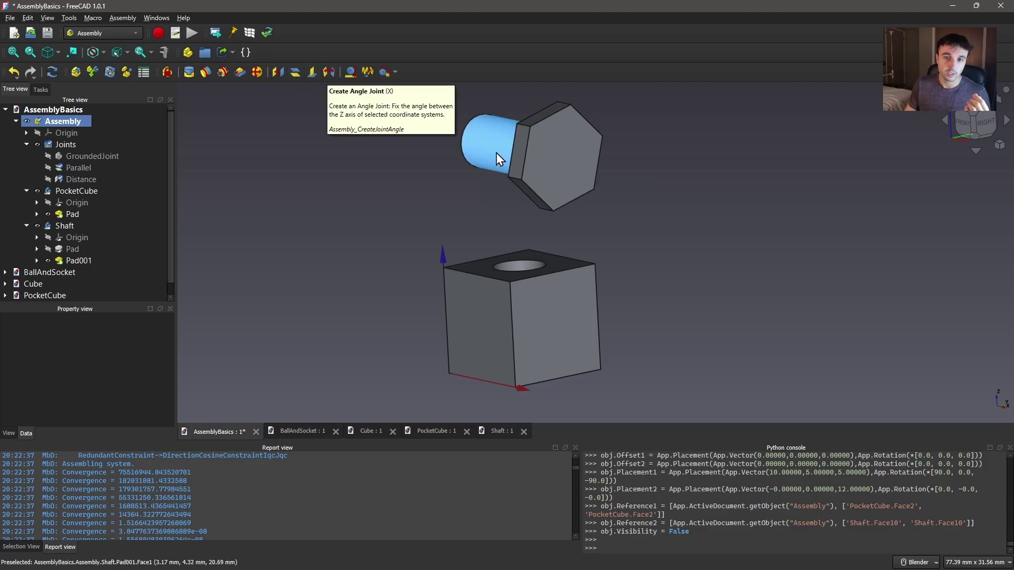
# - Rotate the selected Shaft to check its freedom, then rerun the user macro with Ctrl+3
pyautogui.click(74, 226)
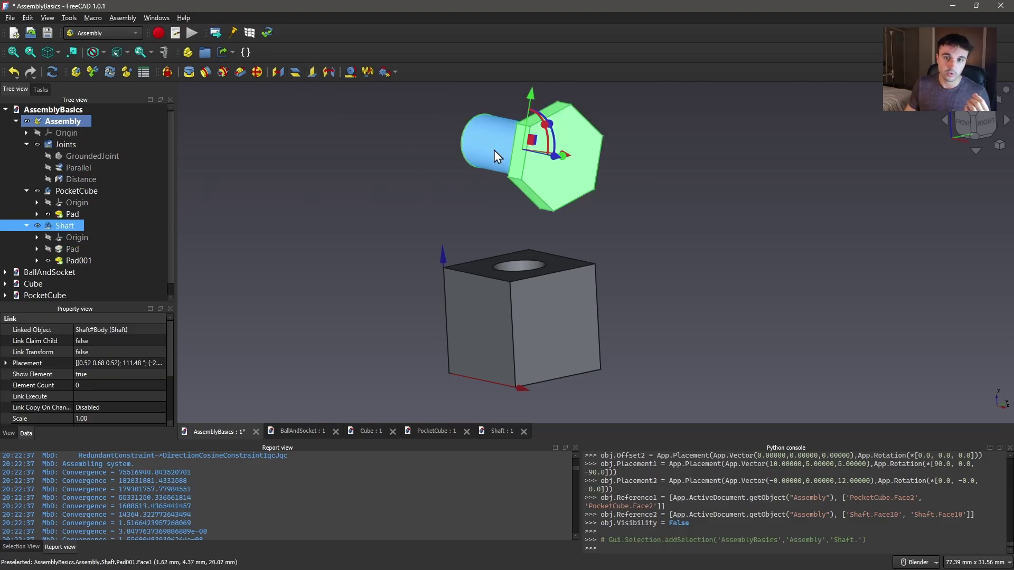
pyautogui.moveTo(551, 123); pyautogui.dragTo(494, 208)
pyautogui.click(721, 231)
pyautogui.hotkey('ctrl', '3')
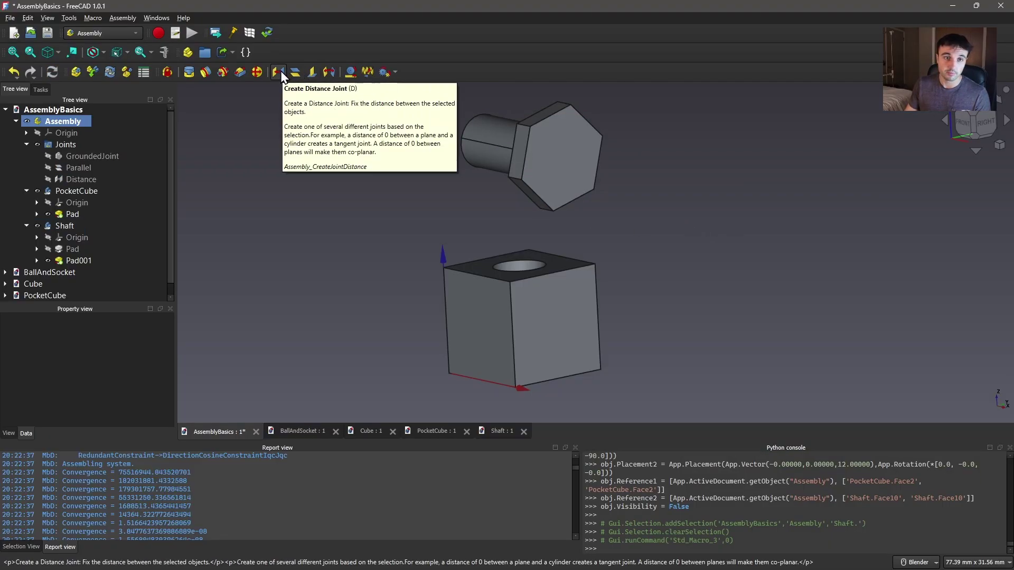
# - Add an angle joint between a hex-head edge and the cube's top edge, then move the bolt to test
pyautogui.click(329, 72)
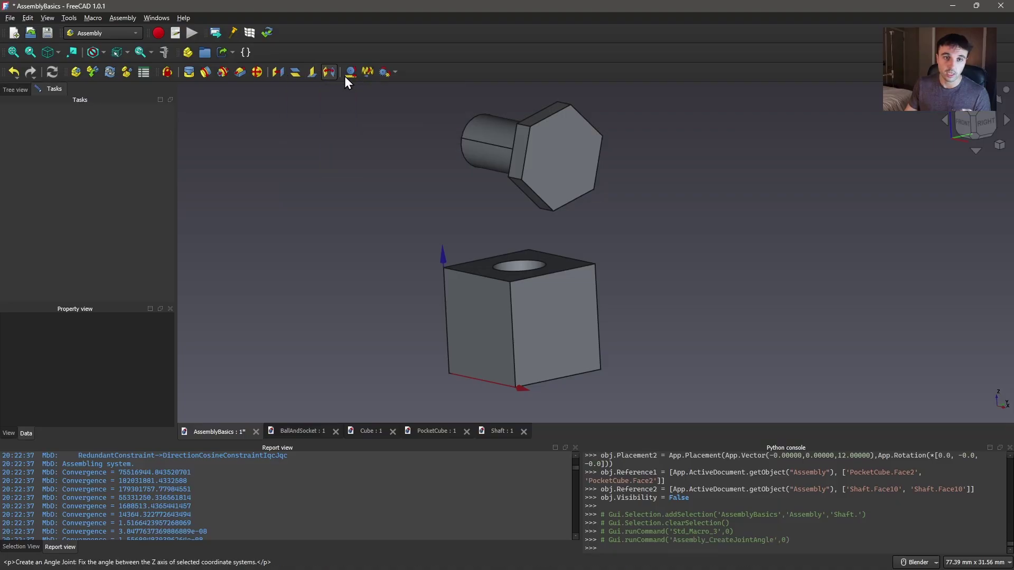
pyautogui.click(544, 117)
pyautogui.click(556, 272)
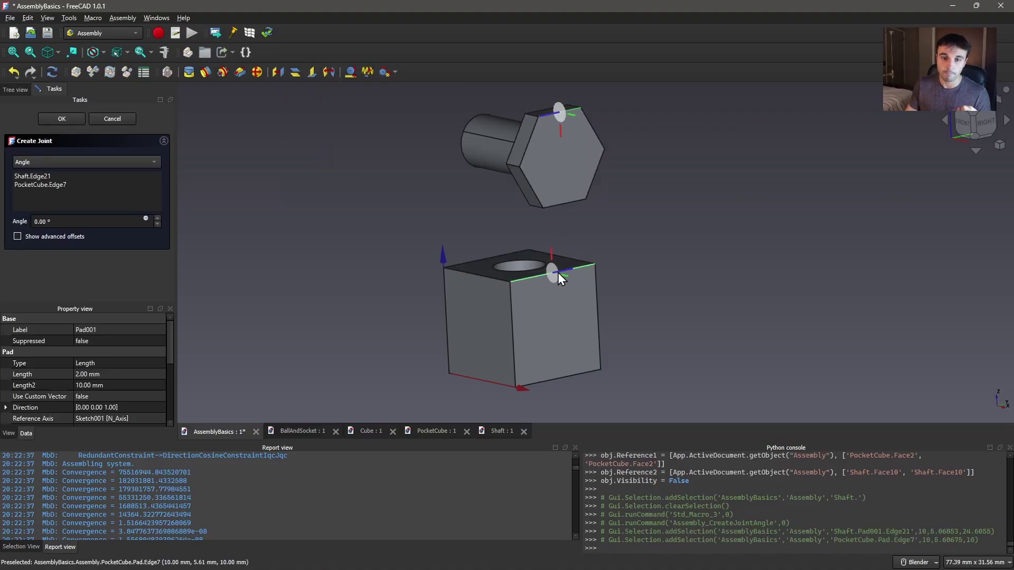
pyautogui.click(64, 121)
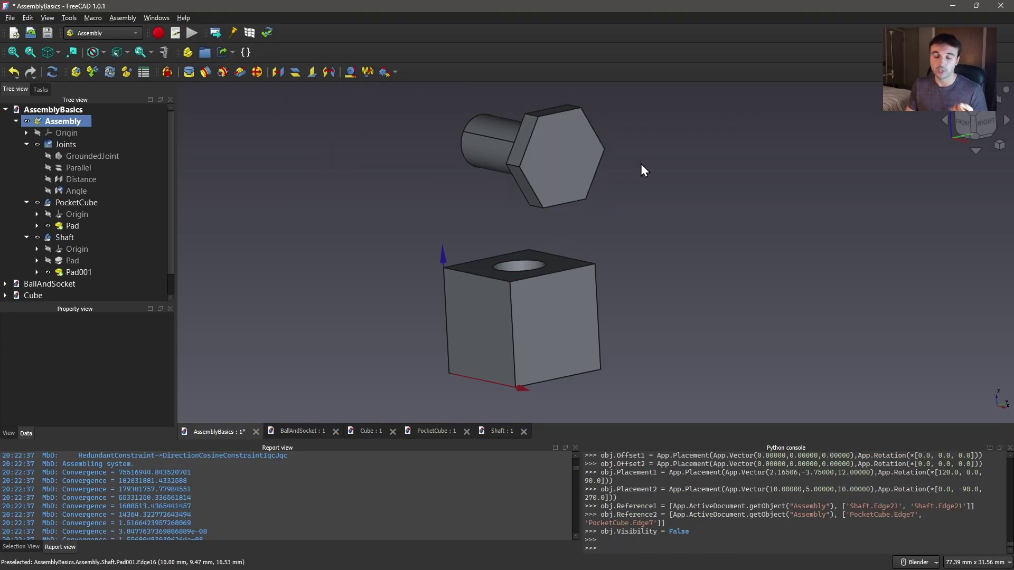
pyautogui.moveTo(528, 159); pyautogui.dragTo(602, 149)
pyautogui.moveTo(602, 150); pyautogui.dragTo(732, 196, button='middle')
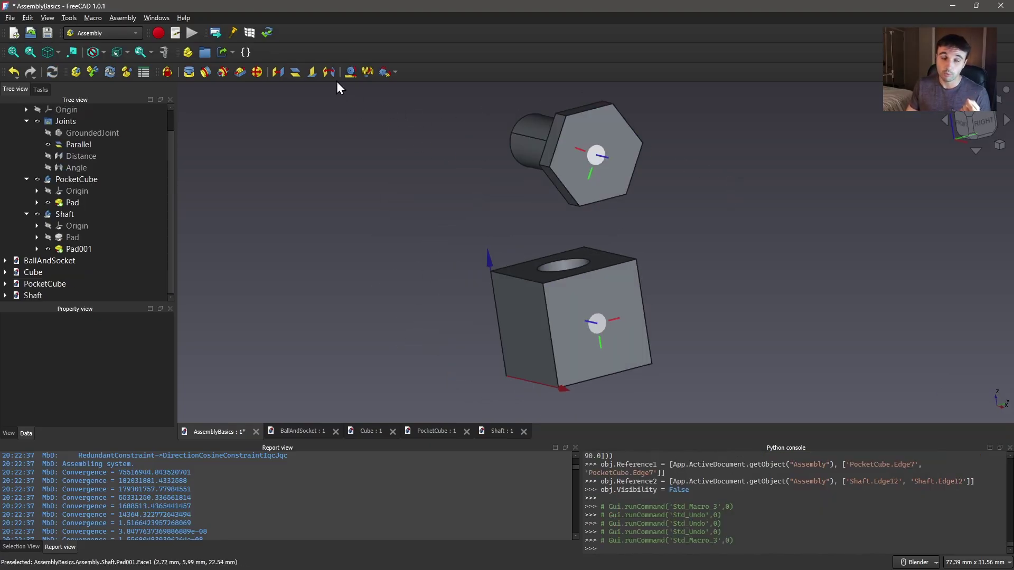
# - Create distance joint Distance001 from PocketCube's top Face7 to Shaft Face4, then drag the bolt to test
pyautogui.click(275, 72)
pyautogui.click(595, 258)
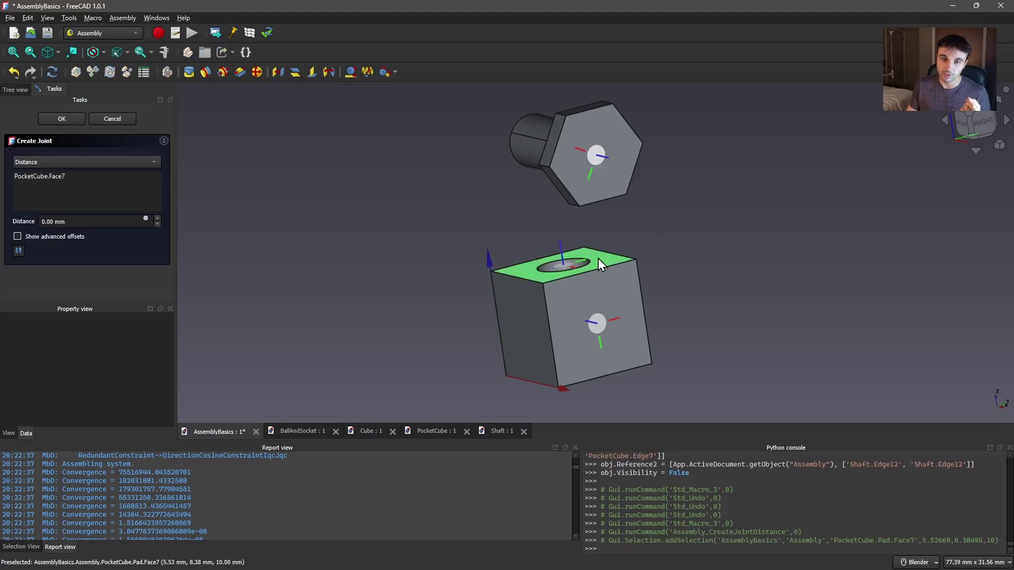
pyautogui.moveTo(596, 258); pyautogui.dragTo(641, 233, button='middle')
pyautogui.click(601, 247)
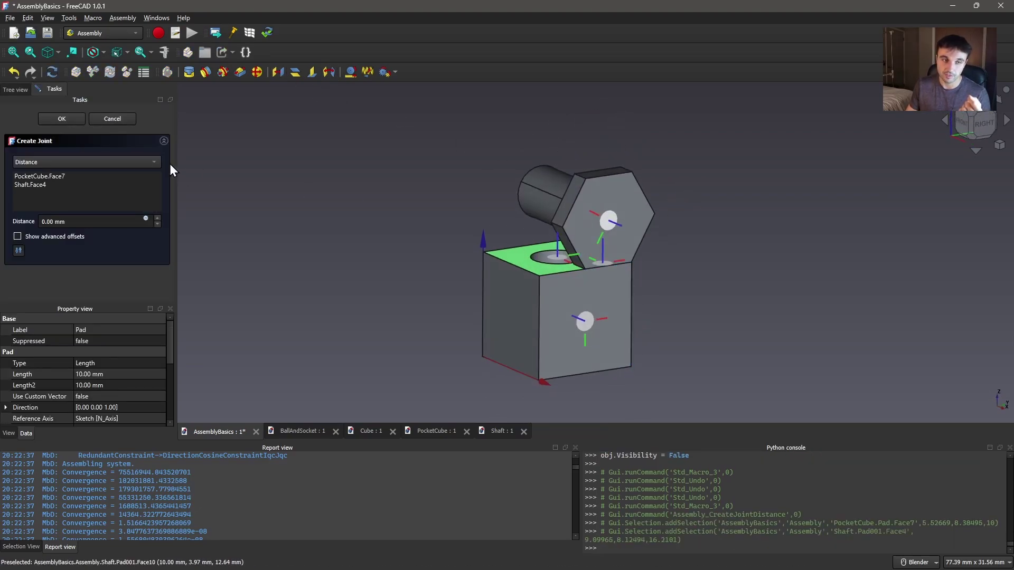
pyautogui.click(62, 119)
pyautogui.moveTo(604, 208); pyautogui.dragTo(670, 200)
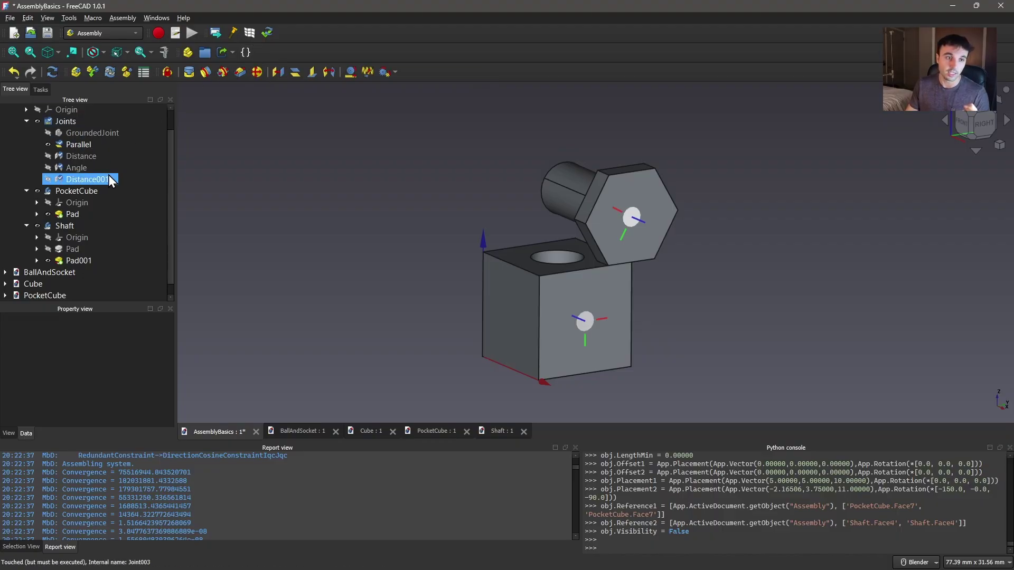
# - Open the Angle joint's angle expression editor, then cancel without changes
pyautogui.click(77, 166)
pyautogui.doubleClick(78, 170)
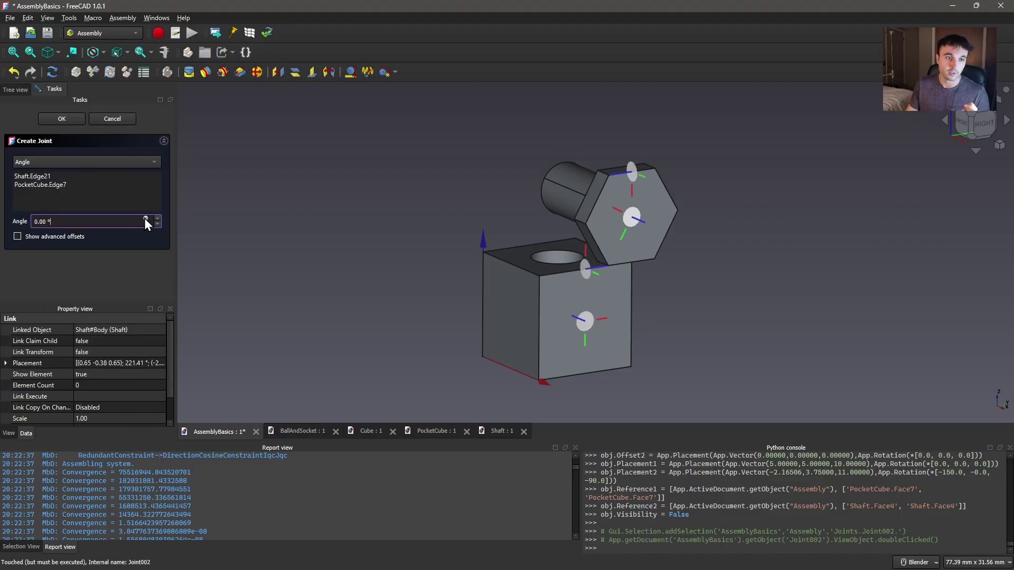
pyautogui.click(148, 219)
pyautogui.press('Escape')
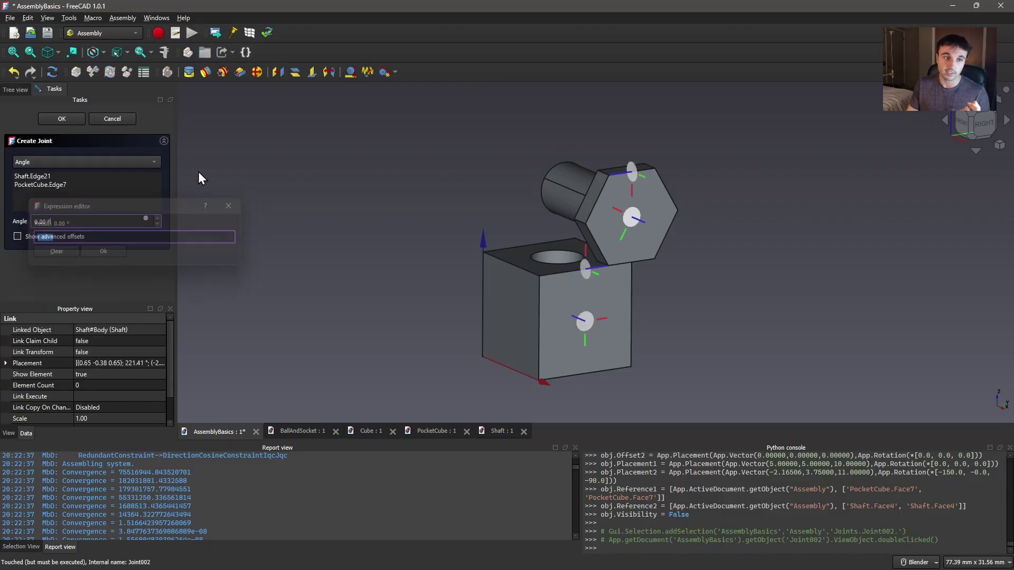
pyautogui.click(113, 118)
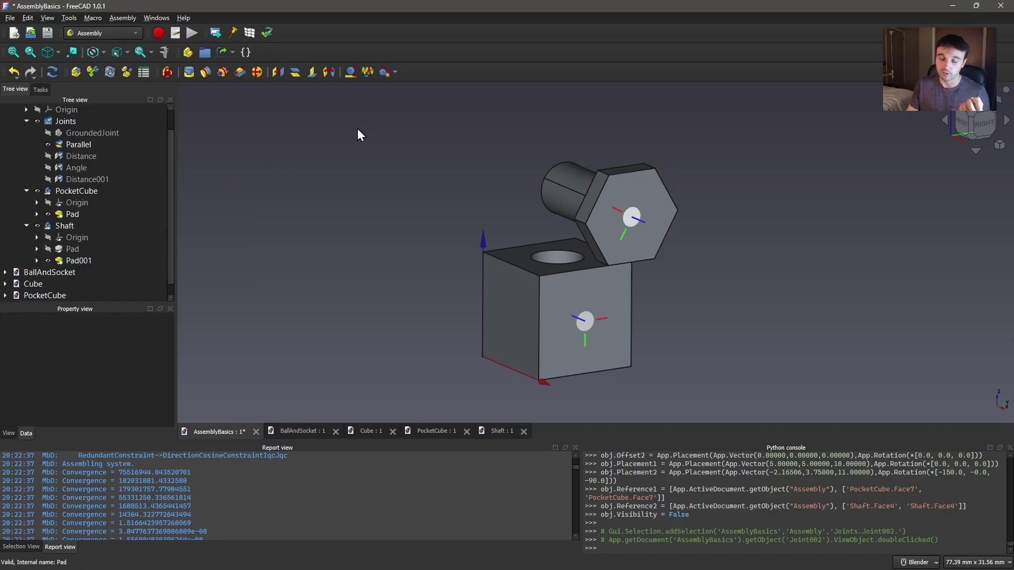
pyautogui.press('F3')
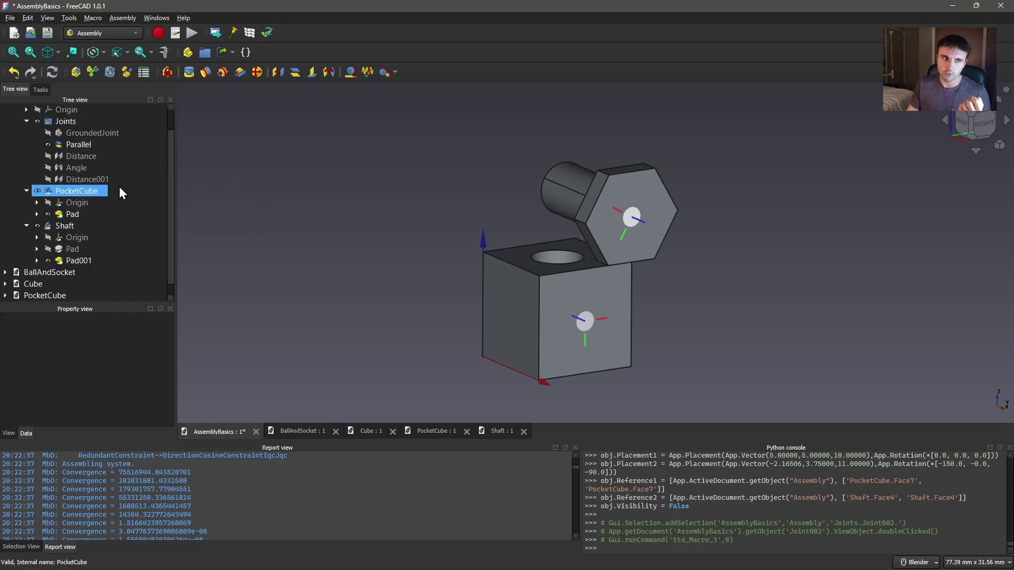
# - Delete the Parallel, Distance, Angle and Distance001 joints one by one
pyautogui.click(79, 145)
pyautogui.click(81, 154)
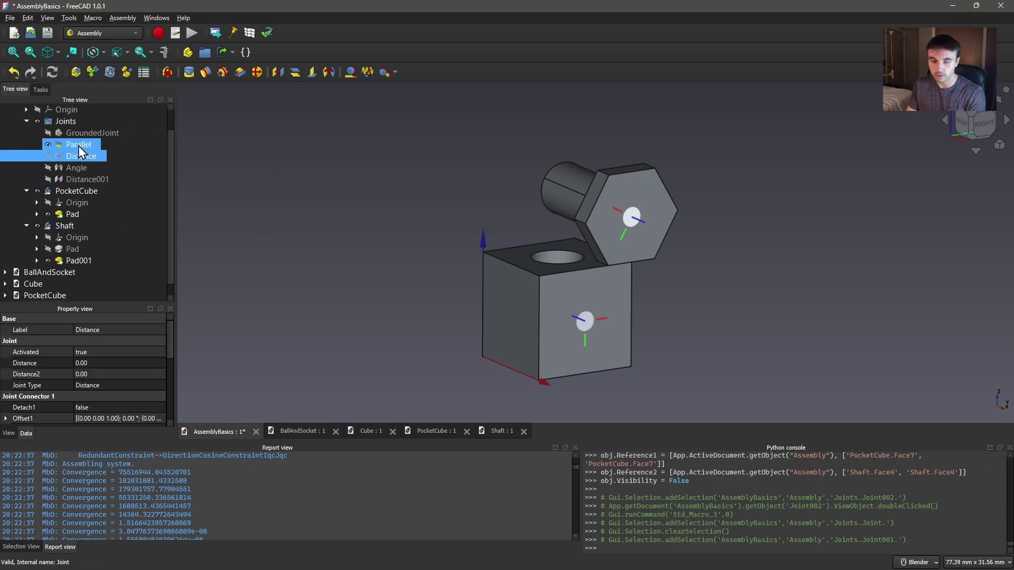
pyautogui.click(79, 145)
pyautogui.press('Delete')
pyautogui.click(78, 146)
pyautogui.press('Delete')
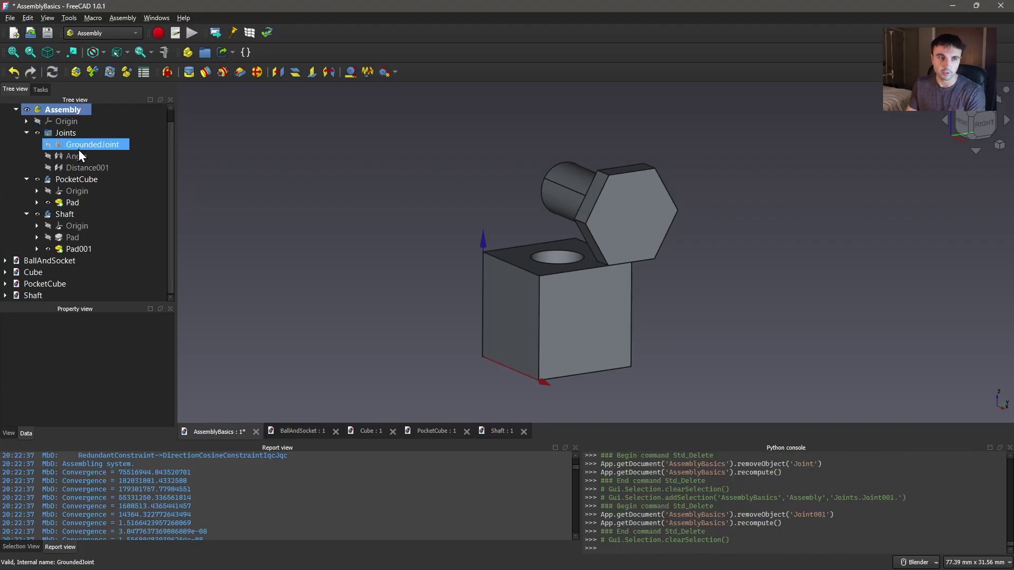
pyautogui.click(77, 153)
pyautogui.press('Delete')
pyautogui.click(76, 167)
pyautogui.press('Delete')
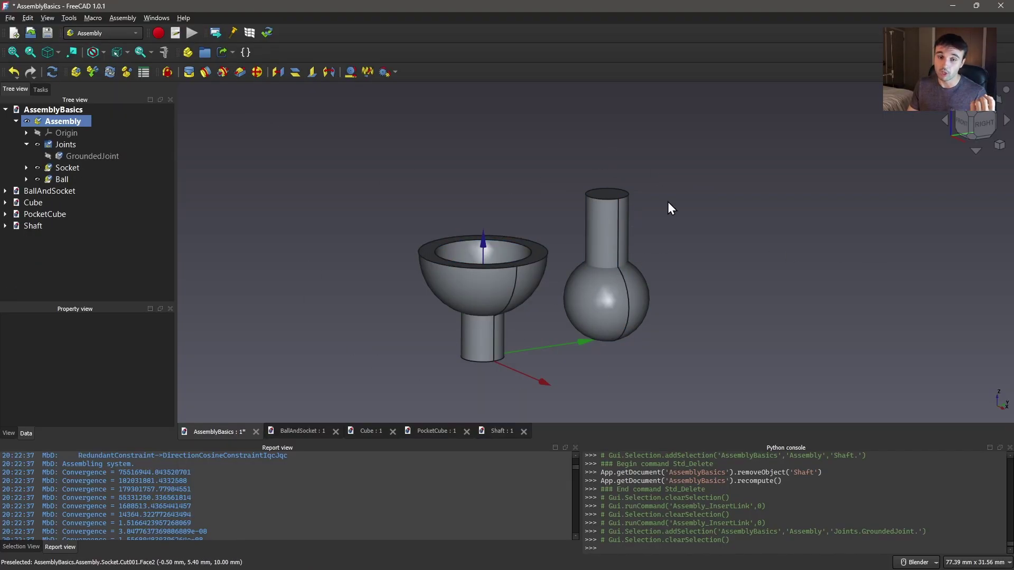
# - Create a ball joint between the socket's inner face Cut001.Face3 and Sphere.Face1
pyautogui.moveTo(668, 208); pyautogui.dragTo(521, 109, button='middle')
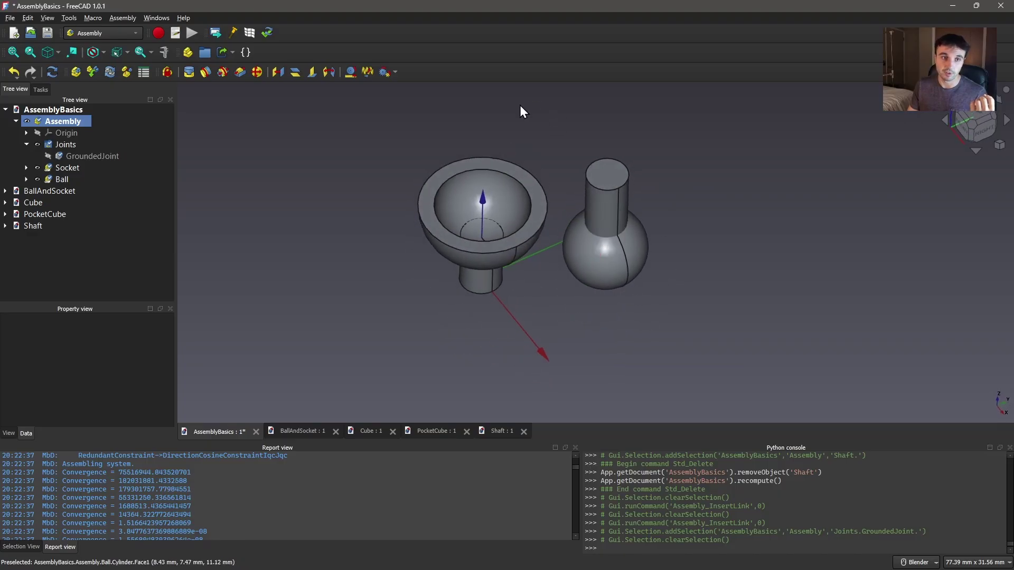
pyautogui.click(261, 72)
pyautogui.click(497, 194)
pyautogui.moveTo(599, 174); pyautogui.dragTo(565, 241, button='middle')
pyautogui.click(598, 296)
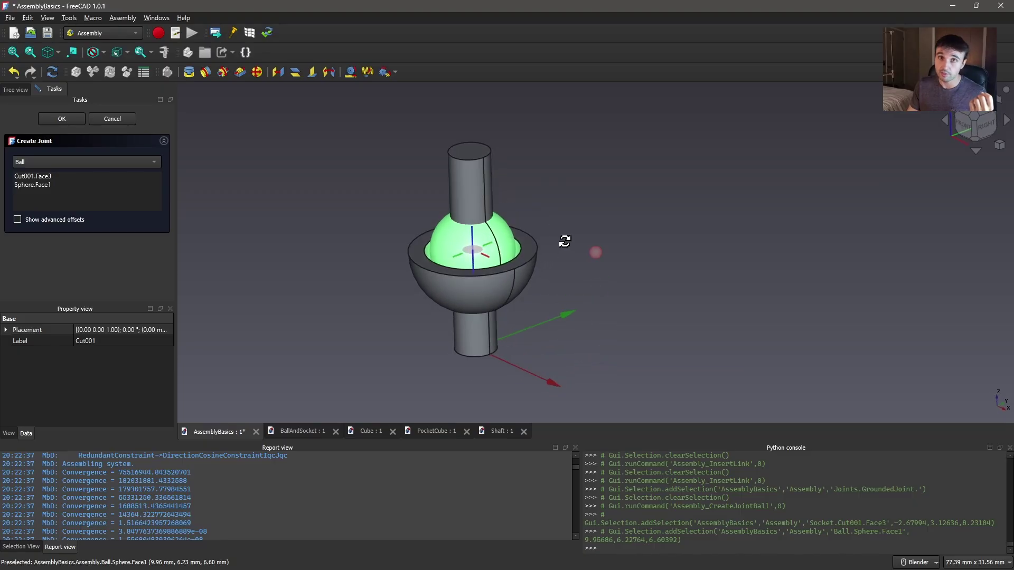
pyautogui.click(70, 117)
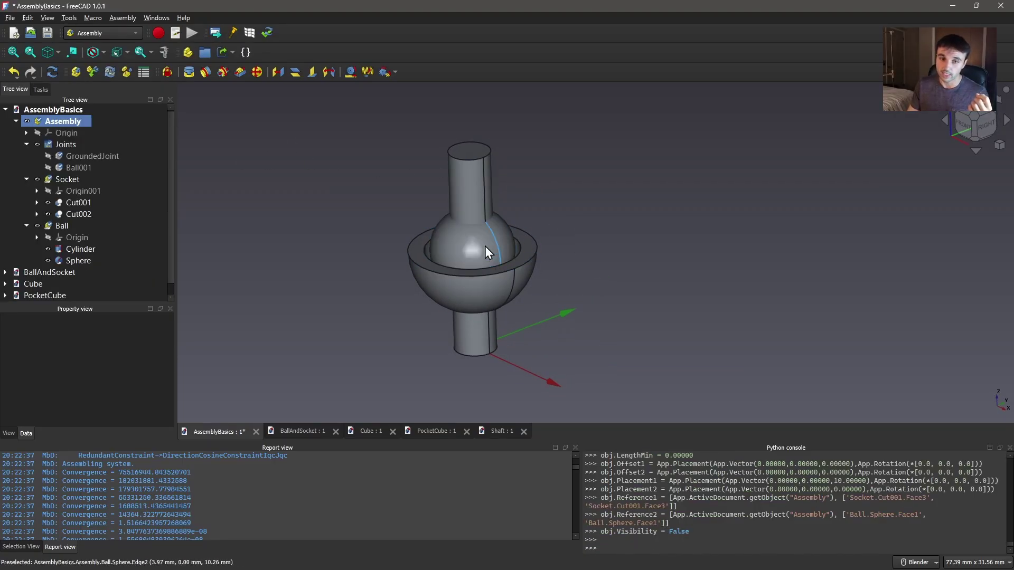
# - Swing the ball's stem around the joint and back upright, then select the Ball001 joint
pyautogui.moveTo(467, 185); pyautogui.dragTo(415, 179)
pyautogui.moveTo(501, 242); pyautogui.dragTo(534, 174)
pyautogui.moveTo(534, 174); pyautogui.dragTo(524, 230, button='middle')
pyautogui.moveTo(527, 235); pyautogui.dragTo(501, 180)
pyautogui.click(100, 166)
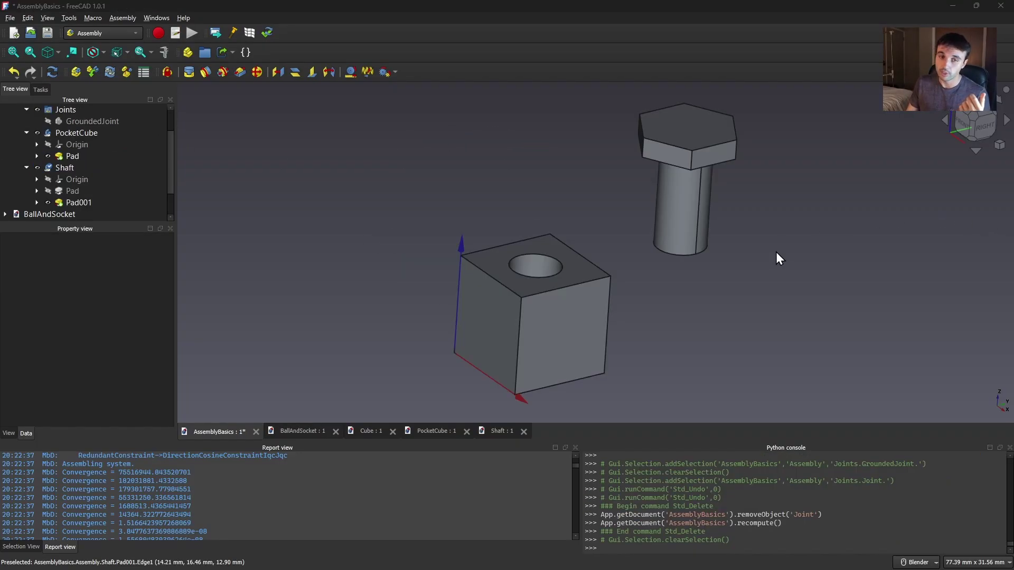
# - Add a slider joint between the cube hole edge and shaft bottom edge with -10 max length, then slide the shaft
pyautogui.click(238, 74)
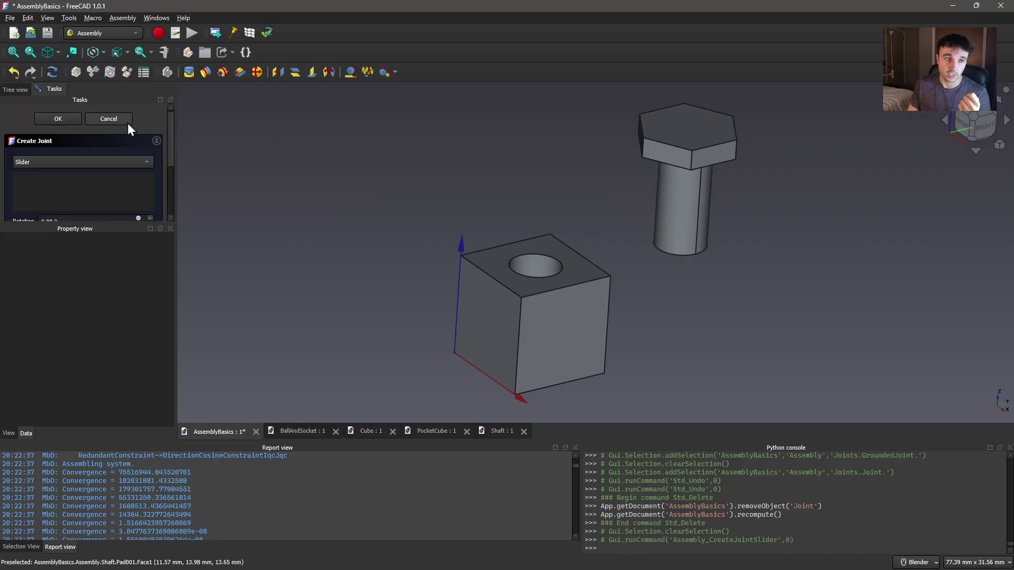
pyautogui.click(544, 255)
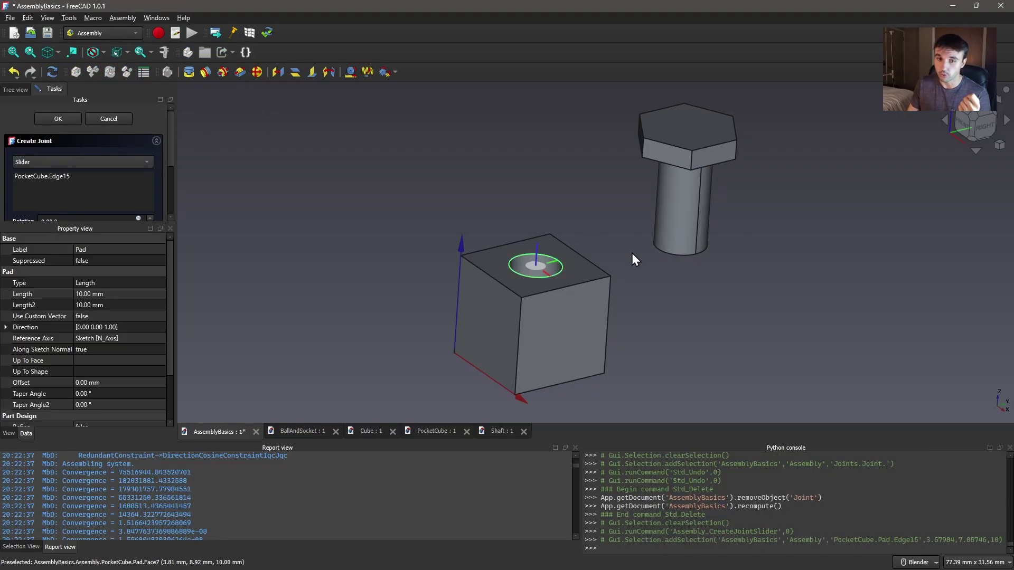
pyautogui.click(679, 259)
pyautogui.scroll(-4, 154, 175)
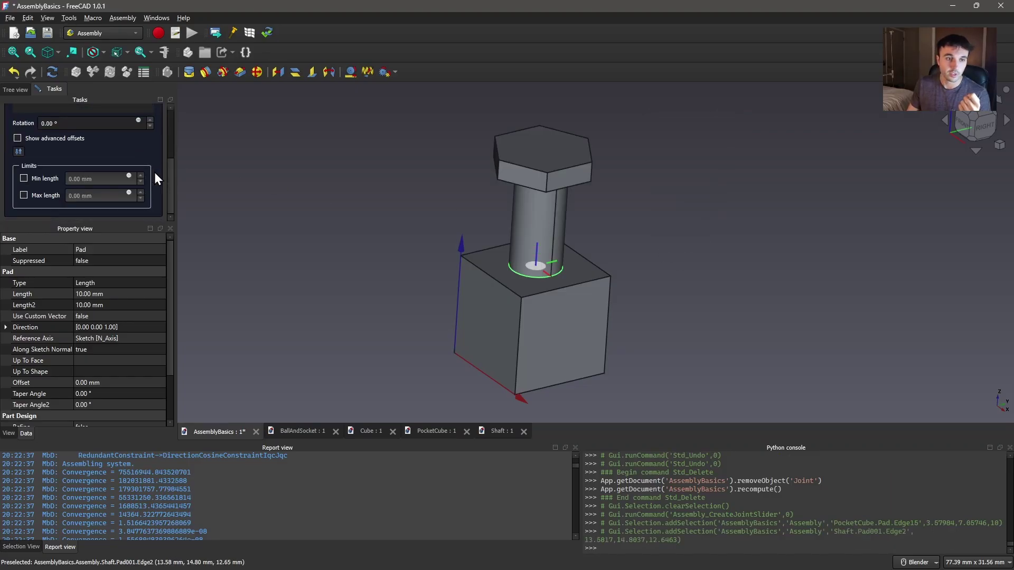
pyautogui.click(44, 196)
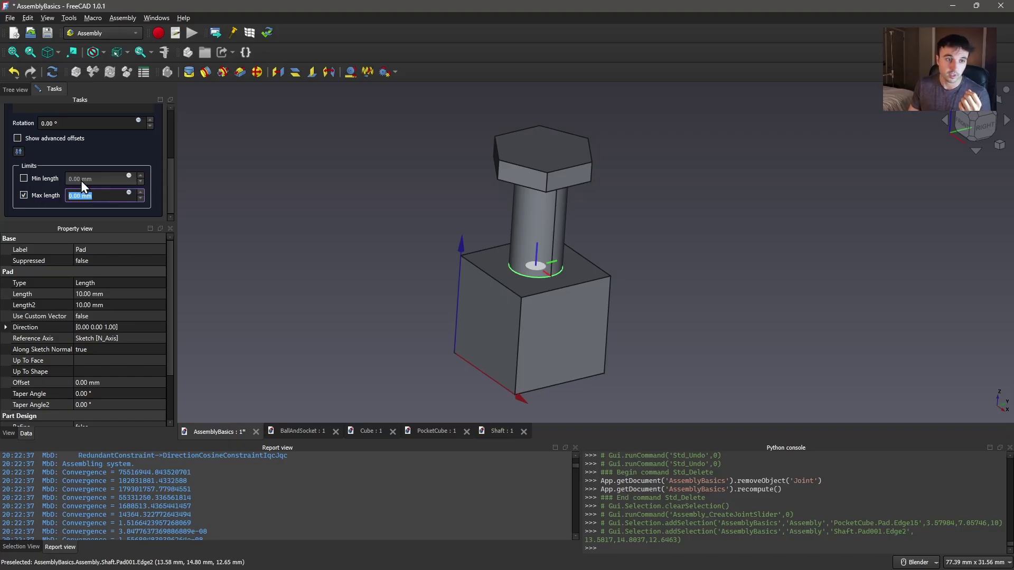
pyautogui.click(113, 176)
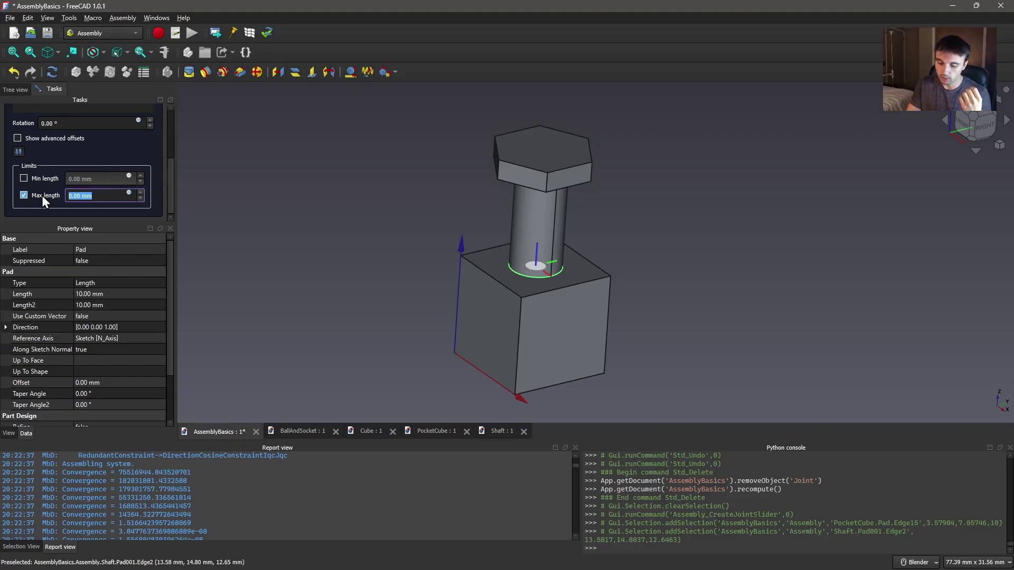
pyautogui.write('-10')
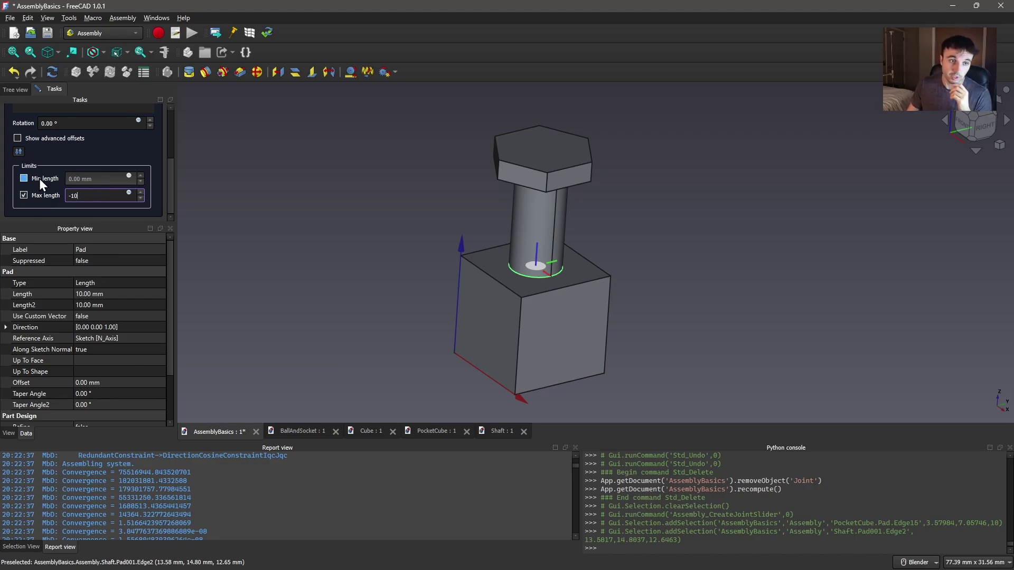
pyautogui.scroll(5, 159, 151)
pyautogui.click(65, 119)
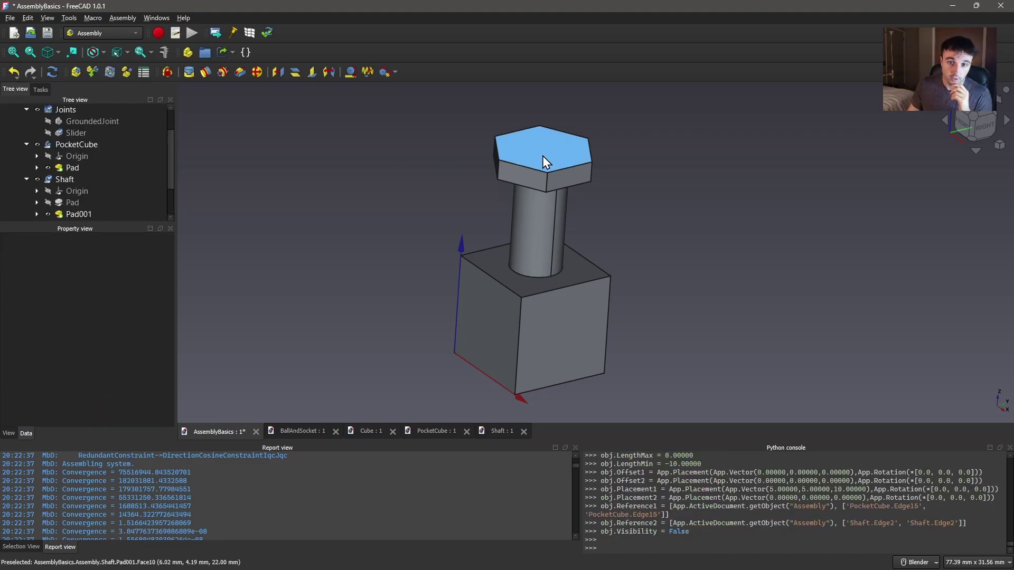
pyautogui.moveTo(537, 227)
pyautogui.mouseDown()
pyautogui.moveTo(550, 410)
pyautogui.moveTo(563, 199)
pyautogui.moveTo(564, 380)
pyautogui.moveTo(559, 129)
pyautogui.moveTo(553, 273)
pyautogui.mouseUp()
pyautogui.press('F3')
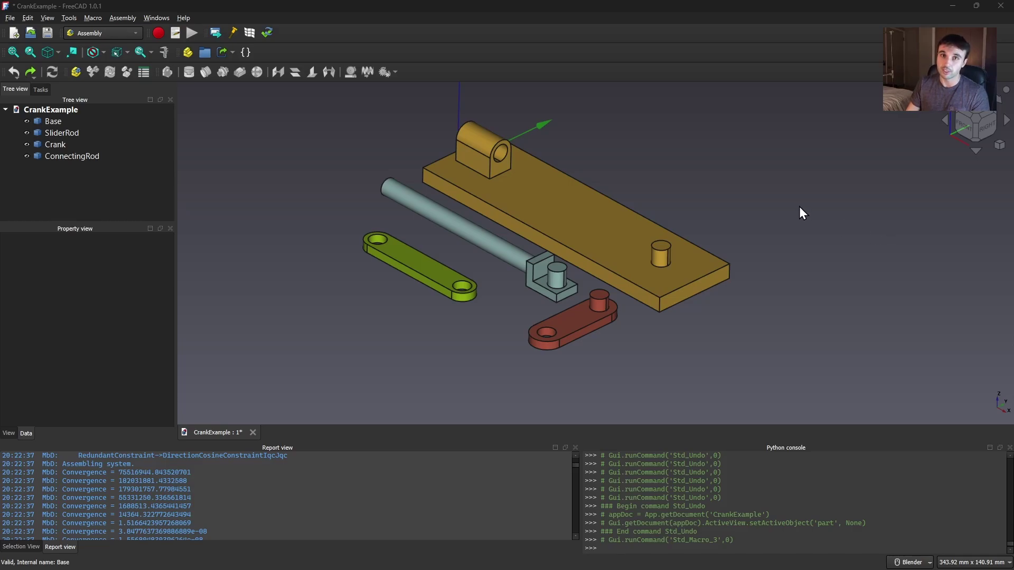
# - Create an Assembly and move Base, SliderRod, Crank and ConnectingRod into it
pyautogui.click(78, 68)
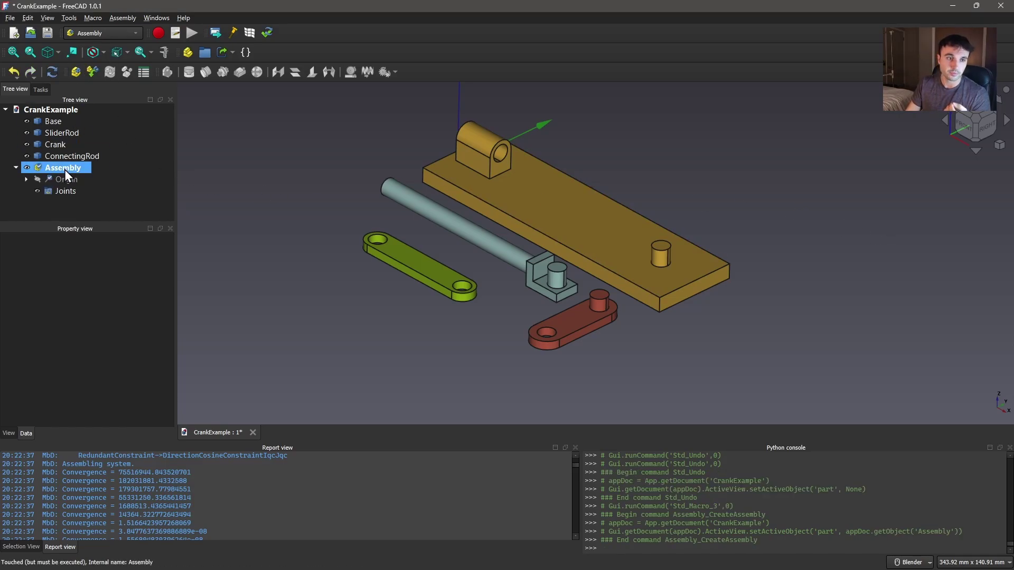
pyautogui.click(70, 159)
pyautogui.keyDown('shift'); pyautogui.click(53, 122); pyautogui.keyUp('shift')
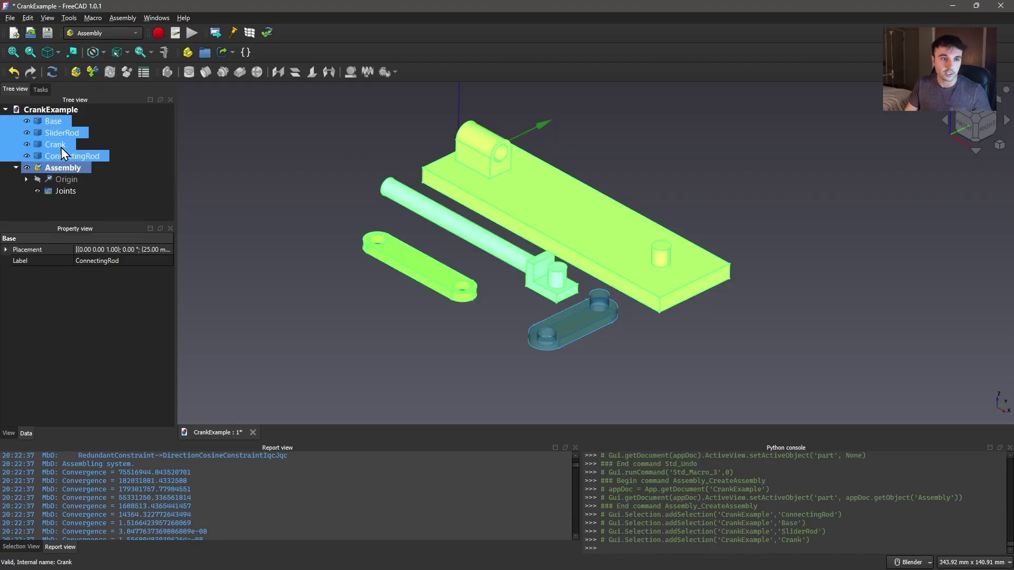
pyautogui.moveTo(61, 157); pyautogui.dragTo(59, 168)
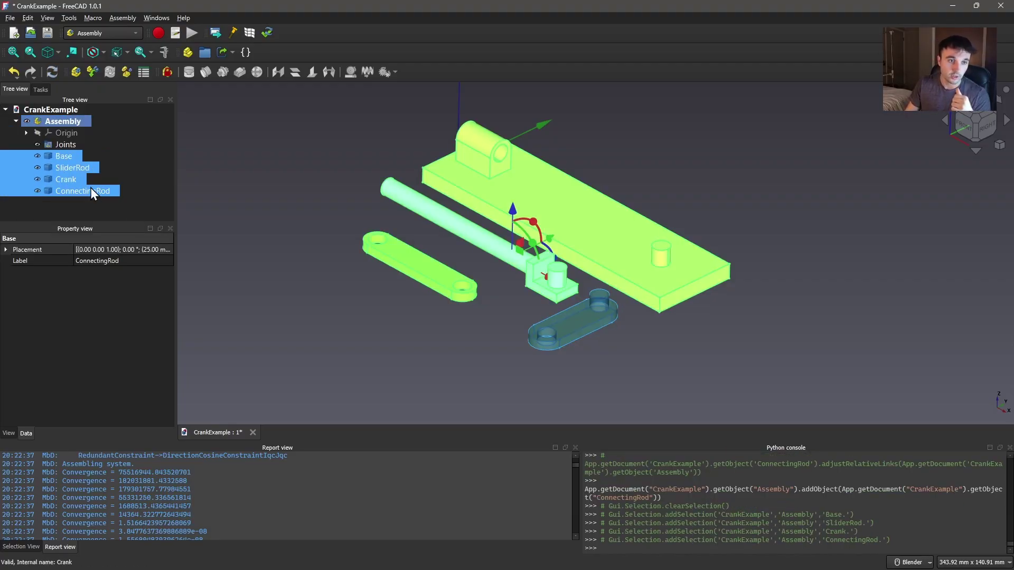
pyautogui.click(106, 214)
# - Ground the Base part by its top face and check the resulting GroundedJoint
pyautogui.click(68, 123)
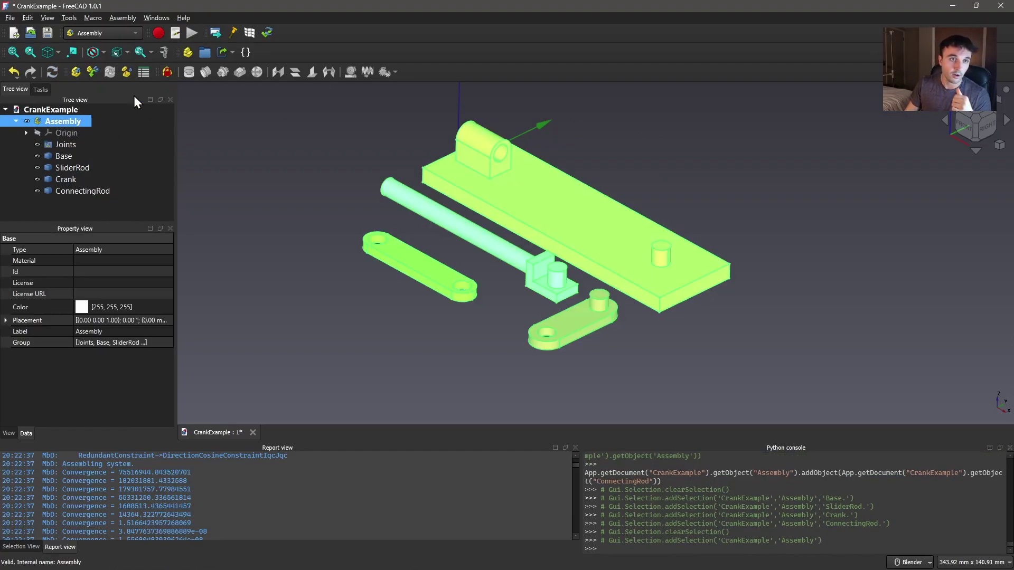
pyautogui.click(585, 196)
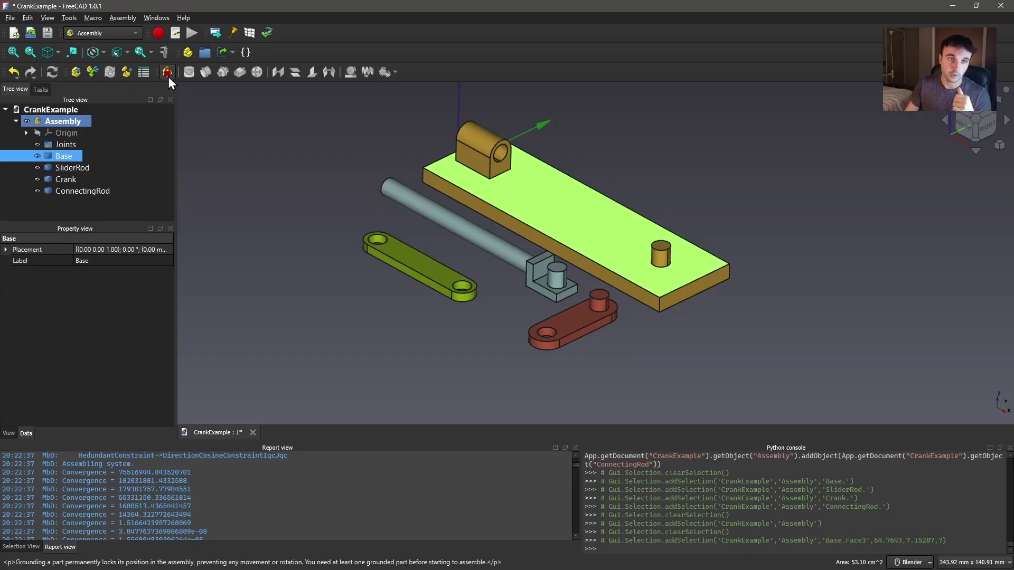
pyautogui.click(168, 74)
pyautogui.click(27, 144)
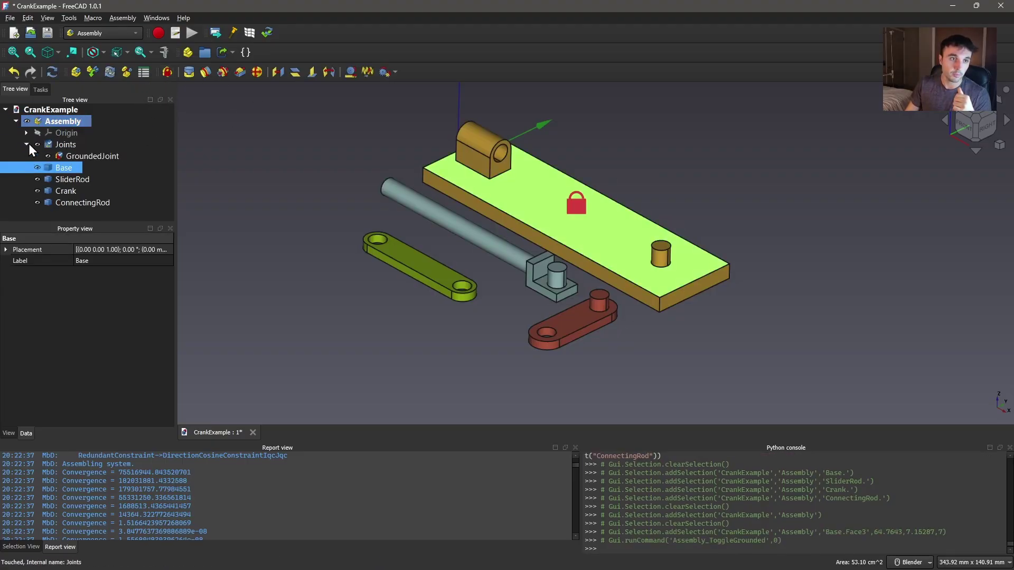
pyautogui.click(46, 156)
# - Hinge the crank on the base pin with a revolute joint
pyautogui.click(287, 153)
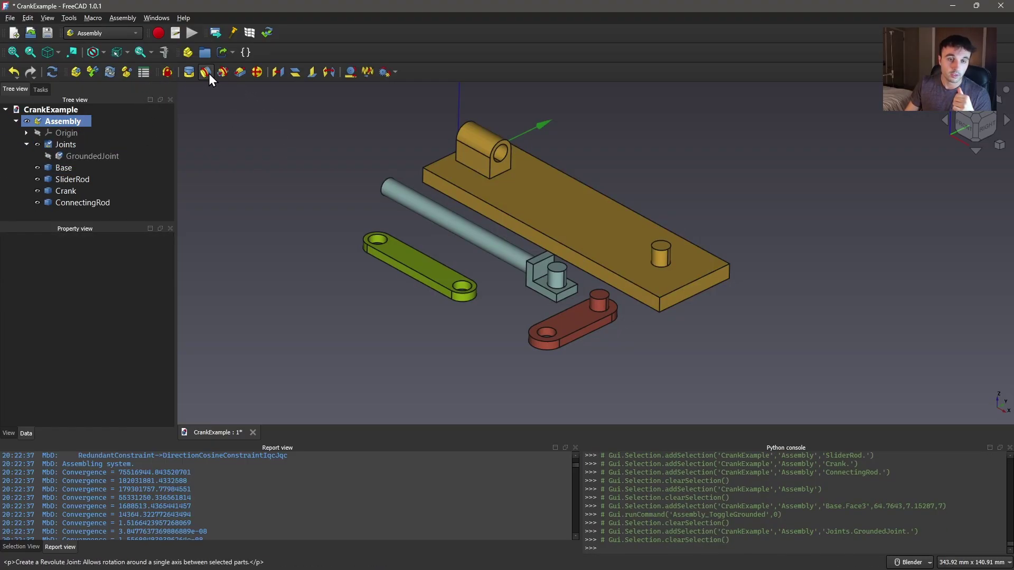
pyautogui.click(206, 72)
pyautogui.click(659, 247)
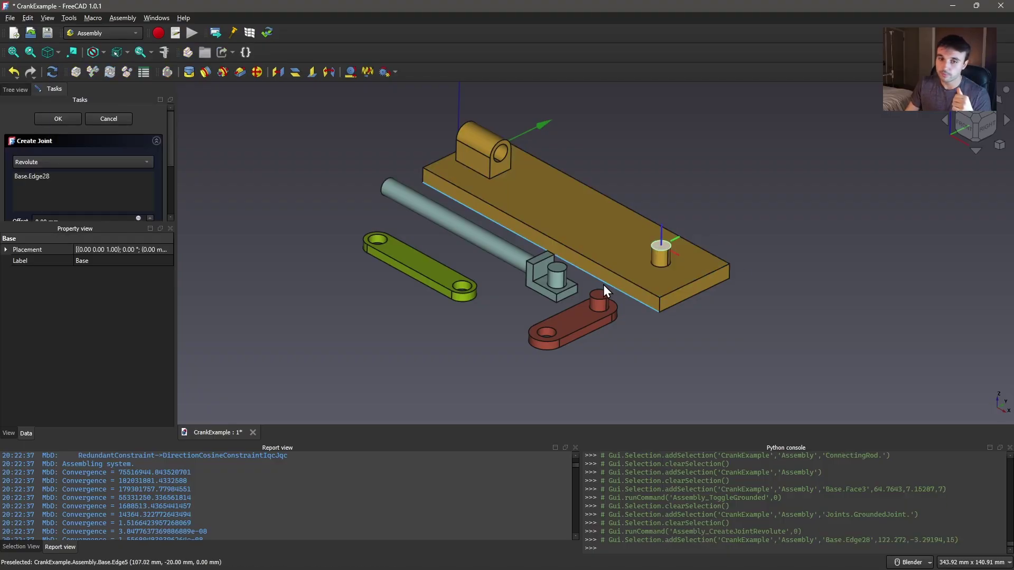
pyautogui.click(599, 294)
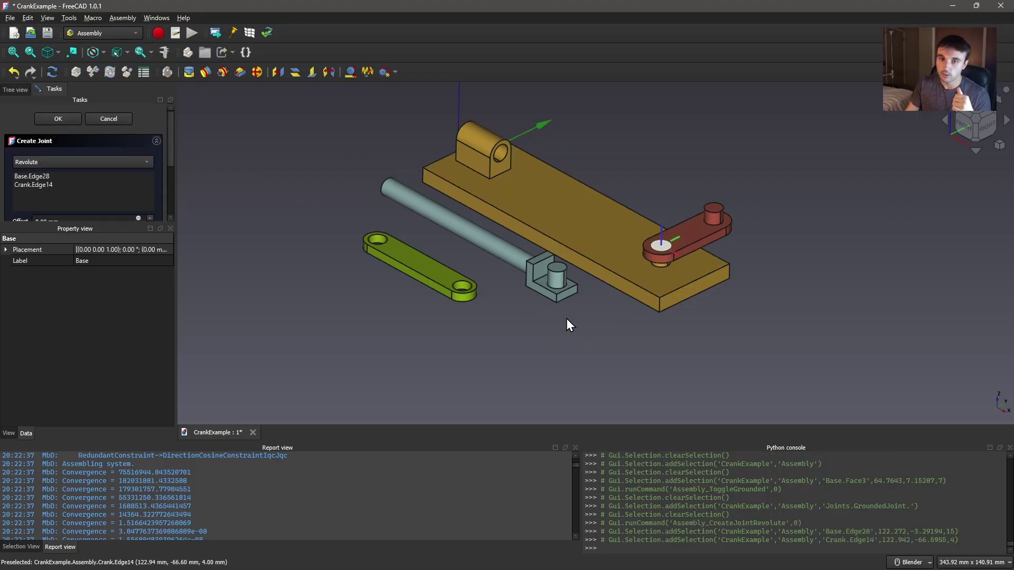
pyautogui.click(68, 117)
# - Seat the slider rod in the base hole with a slider joint and slide it toward mid-base
pyautogui.click(241, 74)
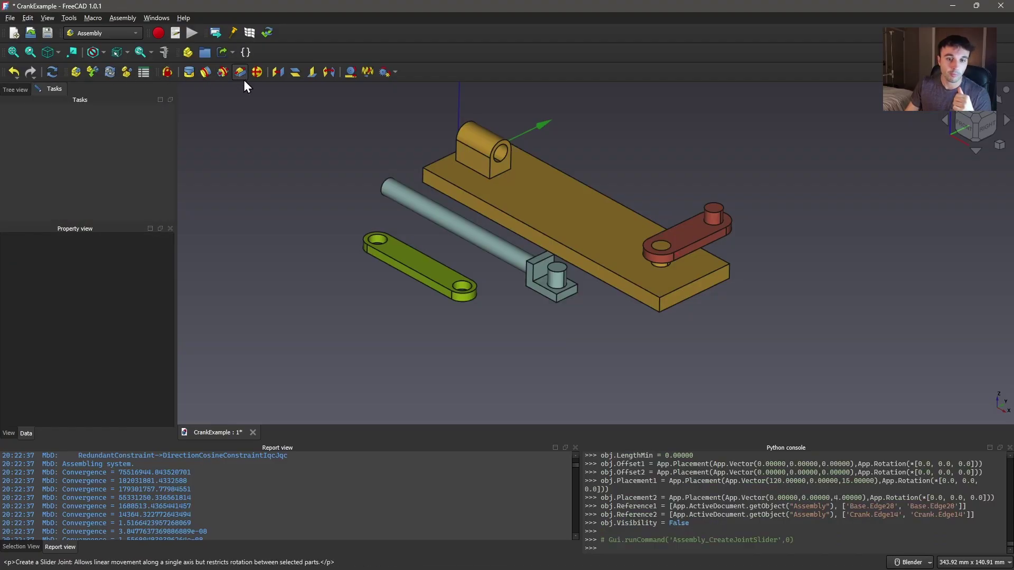
pyautogui.click(387, 185)
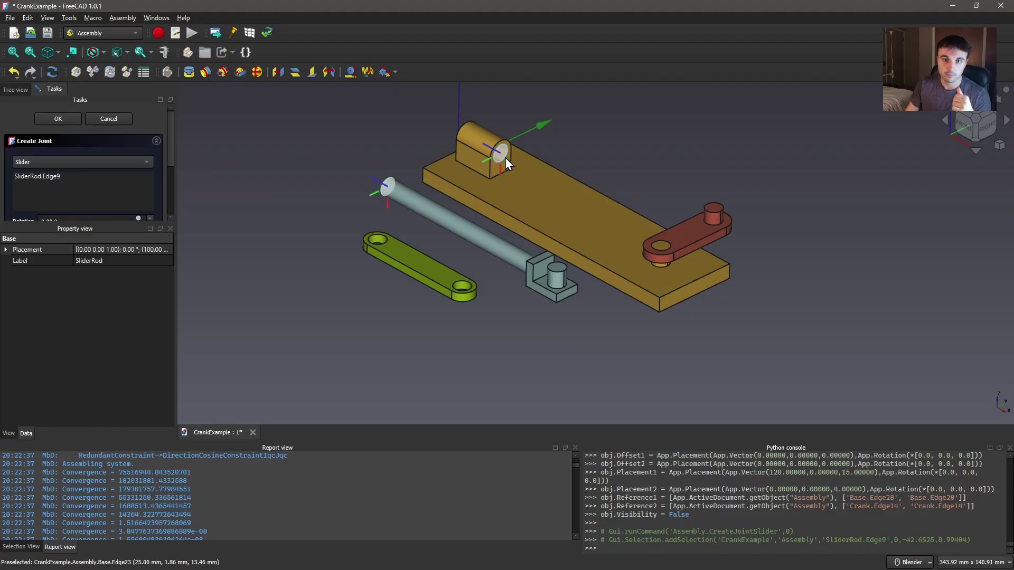
pyautogui.click(505, 158)
pyautogui.click(66, 119)
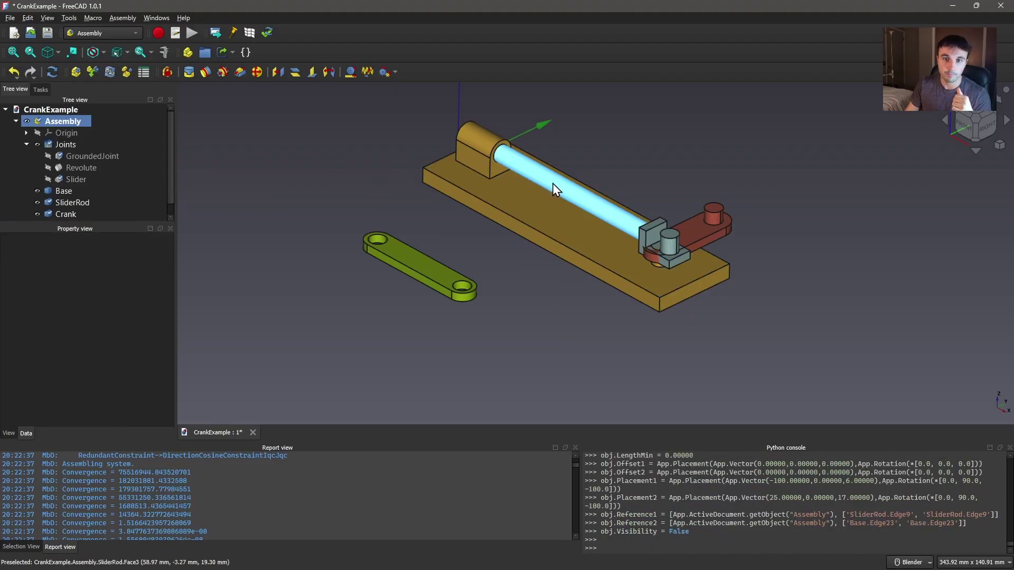
pyautogui.moveTo(552, 182); pyautogui.dragTo(463, 140)
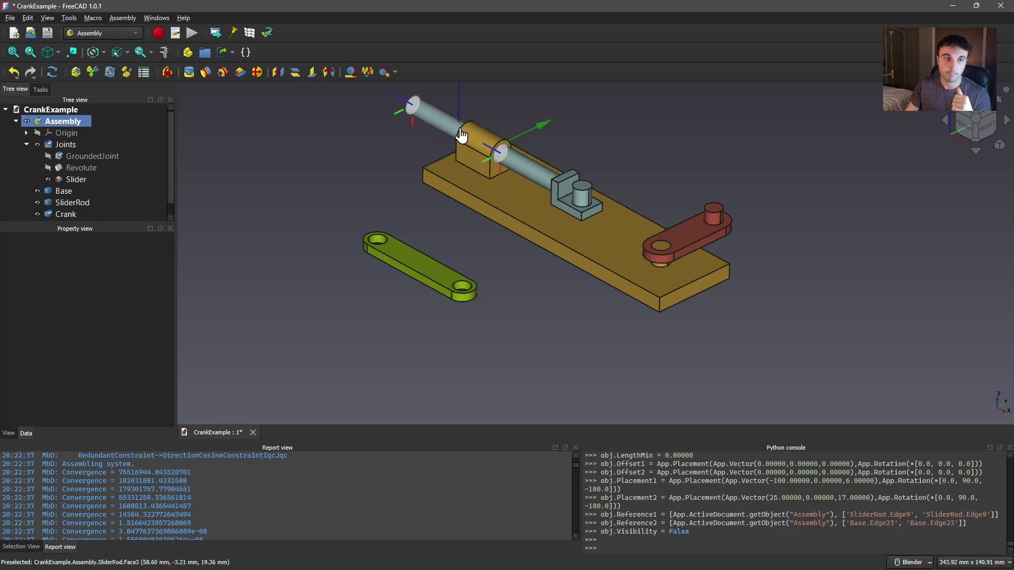
# - Pin the connecting rod to the crank's outer pin with a second revolute joint
pyautogui.click(206, 72)
pyautogui.click(719, 215)
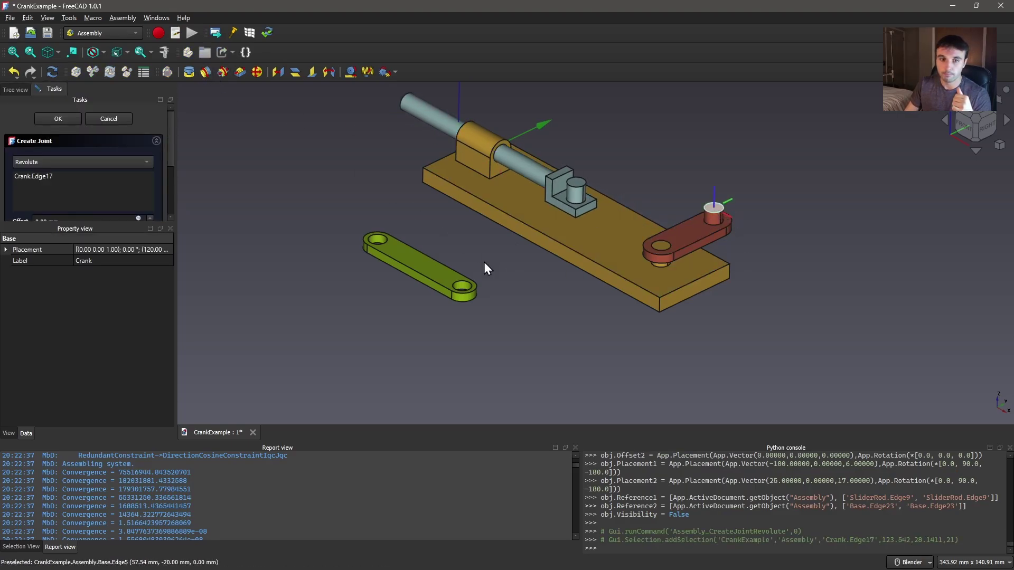
pyautogui.click(464, 281)
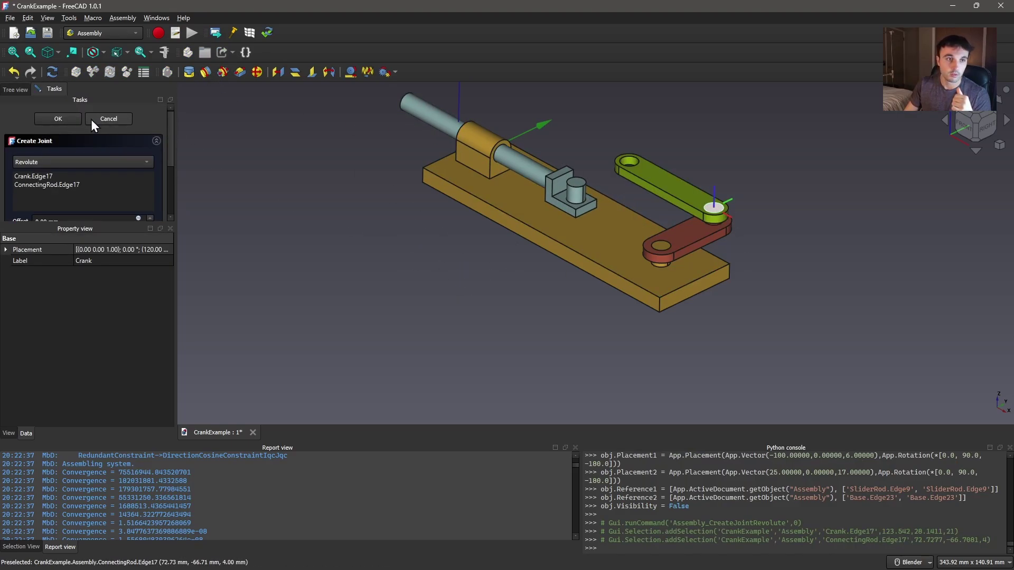
pyautogui.press('Return')
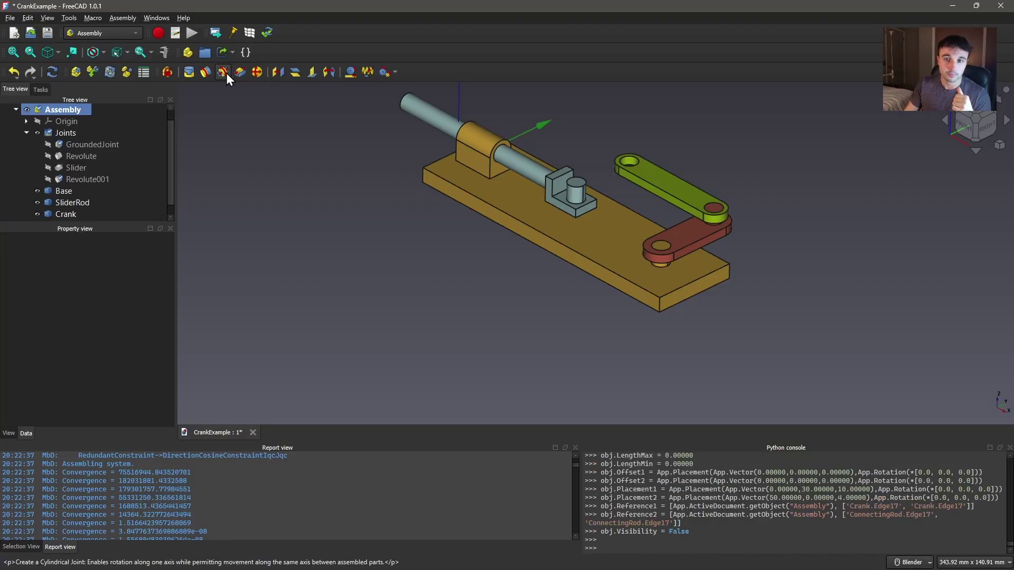
# - Join the connecting rod's other hole to the slider pin with a cylindrical joint
pyautogui.click(224, 72)
pyautogui.click(576, 186)
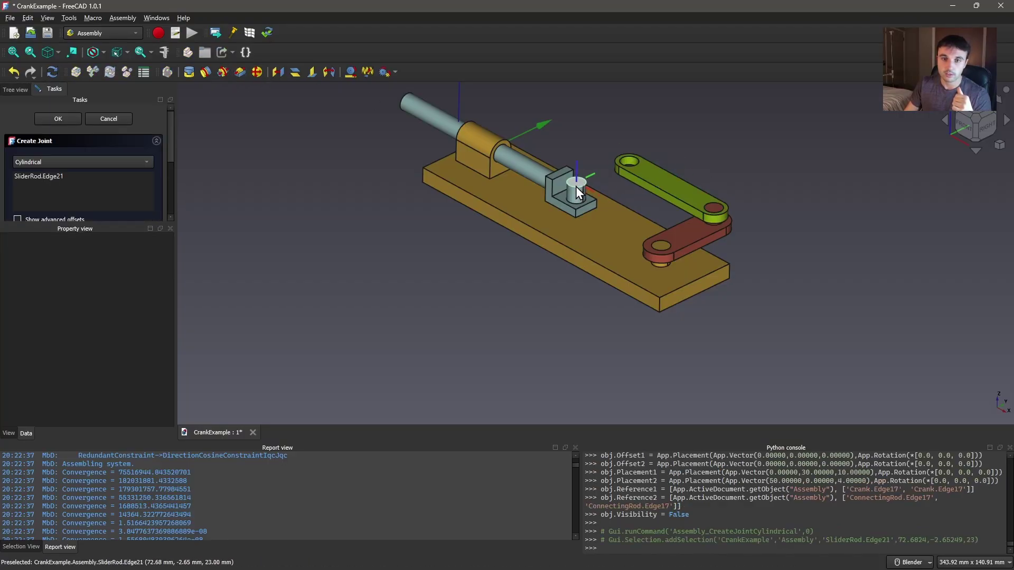
pyautogui.click(626, 160)
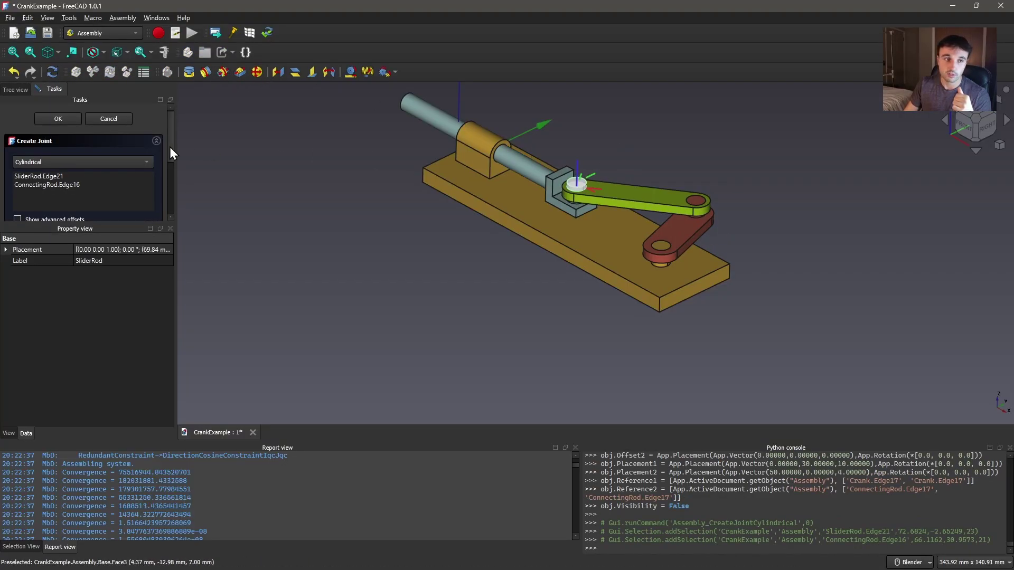
pyautogui.click(59, 119)
# - Drag the slider left, undo, and drag again so the connecting rod swings the crank upright
pyautogui.keyDown('shift'); pyautogui.moveTo(661, 189); pyautogui.dragTo(671, 209, button='middle'); pyautogui.keyUp('shift')
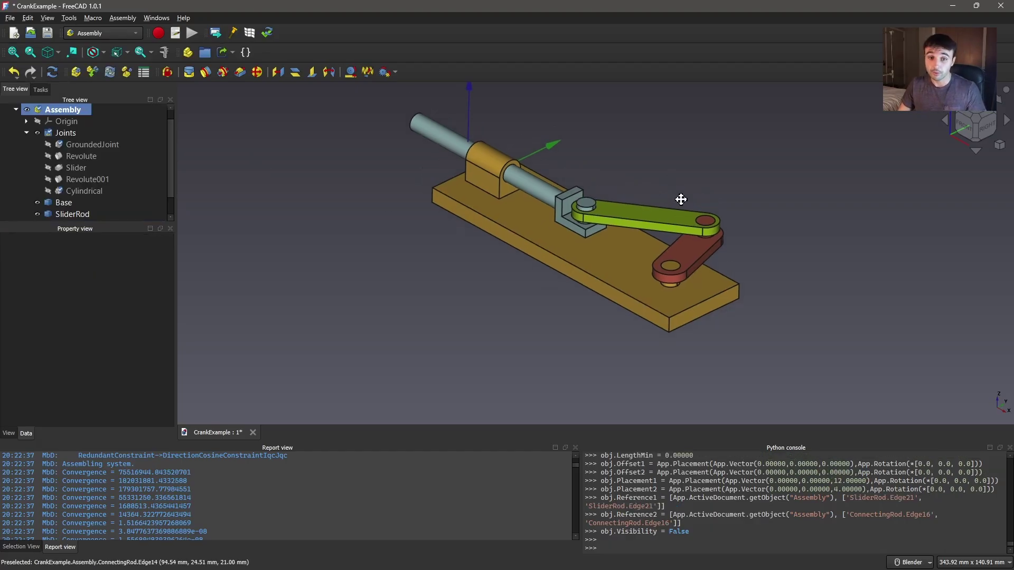
pyautogui.moveTo(716, 357); pyautogui.dragTo(606, 287, button='middle')
pyautogui.moveTo(502, 193)
pyautogui.mouseDown()
pyautogui.moveTo(443, 173)
pyautogui.moveTo(489, 187)
pyautogui.mouseUp()
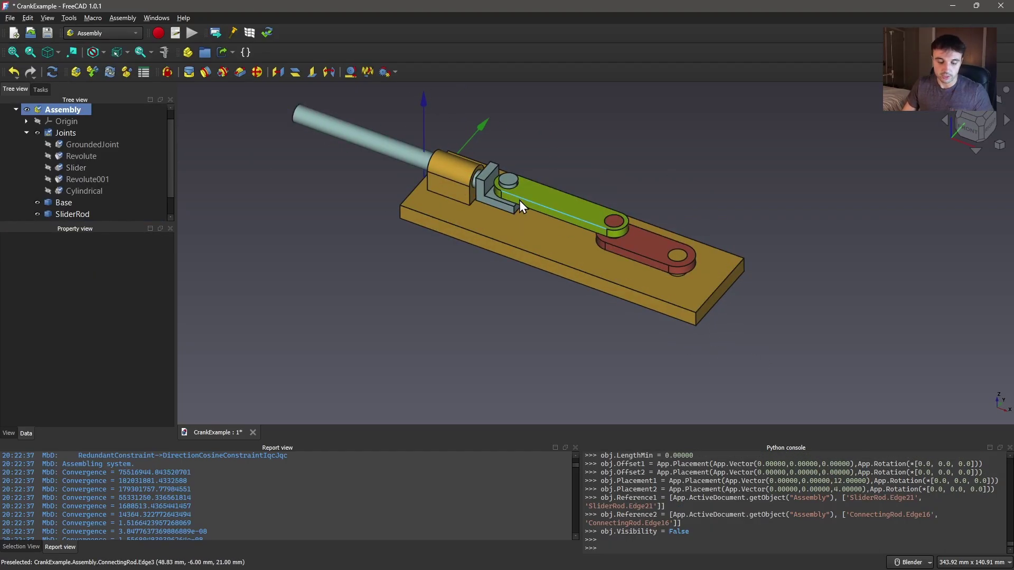
pyautogui.hotkey('ctrl', 'z')
pyautogui.moveTo(555, 206); pyautogui.dragTo(531, 196)
pyautogui.moveTo(401, 152); pyautogui.dragTo(525, 210)
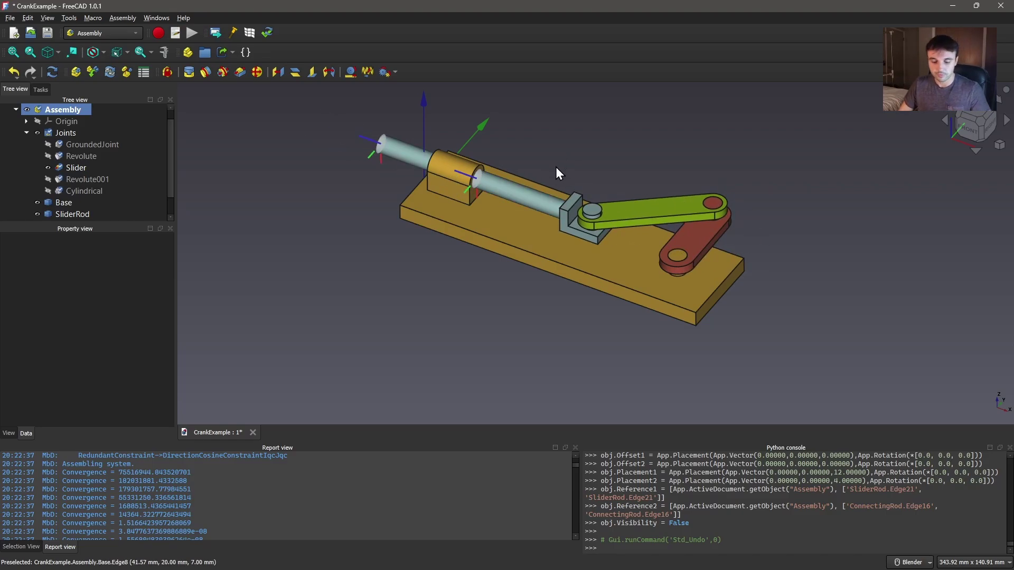
pyautogui.press('F5')
# - Review the Slider joint's properties, then save the CrankExample assembly
pyautogui.click(46, 167)
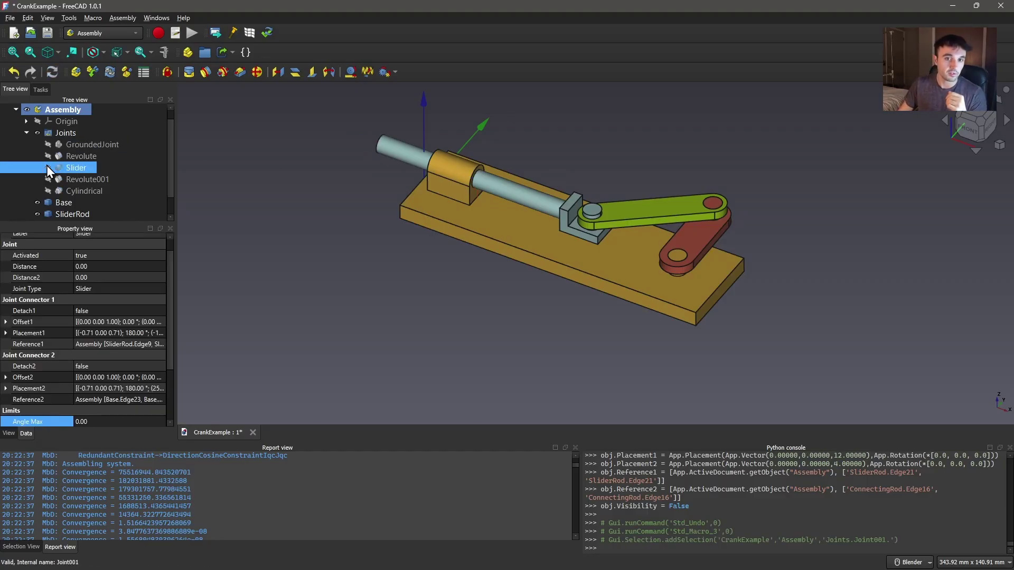
pyautogui.click(633, 135)
pyautogui.hotkey('ctrl', 's')
pyautogui.keyDown('shift'); pyautogui.moveTo(654, 144); pyautogui.dragTo(664, 176, button='middle'); pyautogui.keyUp('shift')
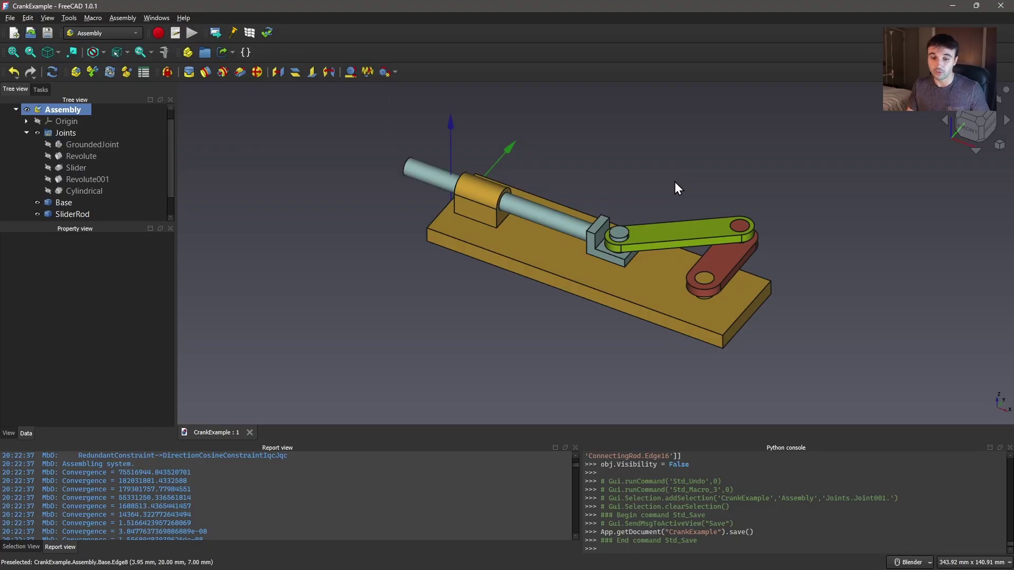
# - Copy the Python code block from the Assembly Workbench documentation page in Chrome
pyautogui.hotkey('alt', 'Tab')
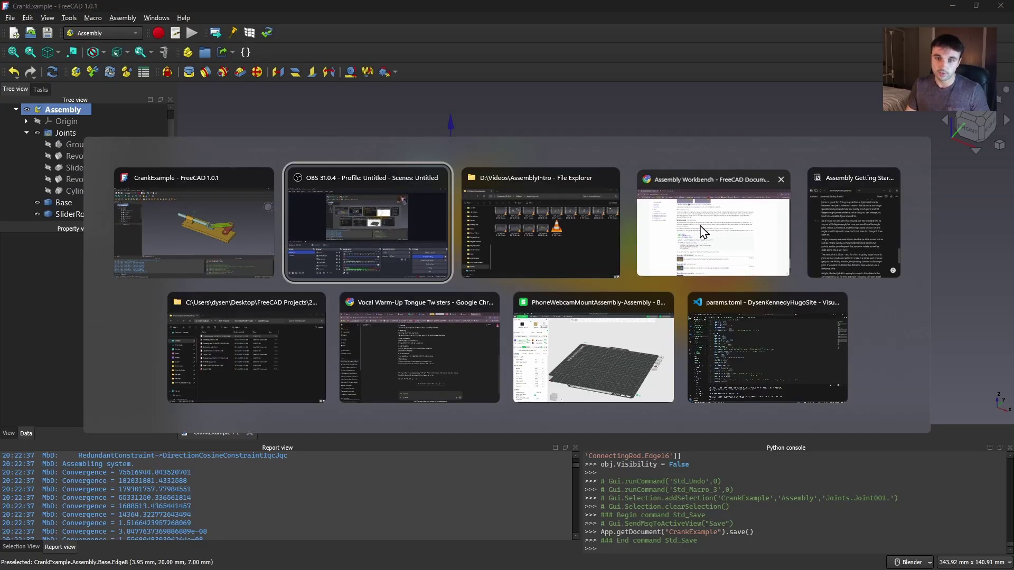
pyautogui.click(702, 232)
pyautogui.moveTo(345, 388); pyautogui.dragTo(270, 294)
pyautogui.hotkey('ctrl', 'c')
pyautogui.hotkey('alt', 'Tab')
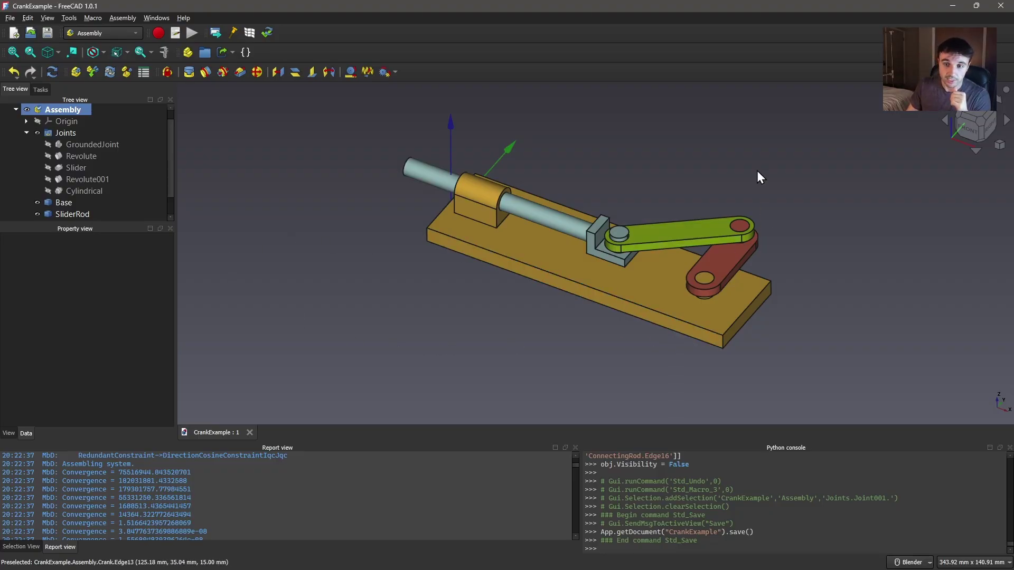
# - Change the crank's Revolute joint to a Fixed joint
pyautogui.click(85, 159)
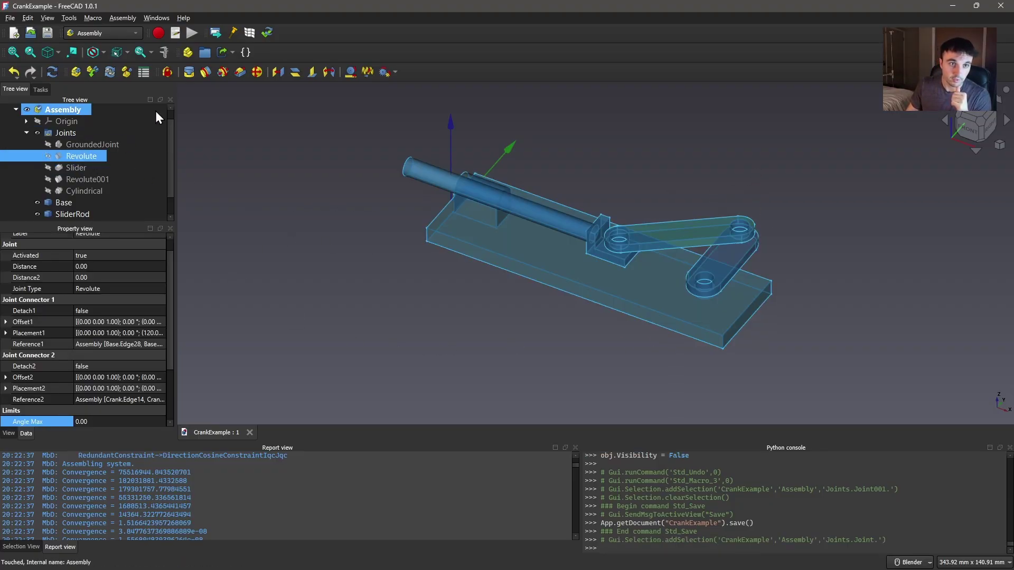
pyautogui.doubleClick(85, 156)
pyautogui.click(53, 161)
pyautogui.click(48, 149)
pyautogui.scroll(-2, 165, 154)
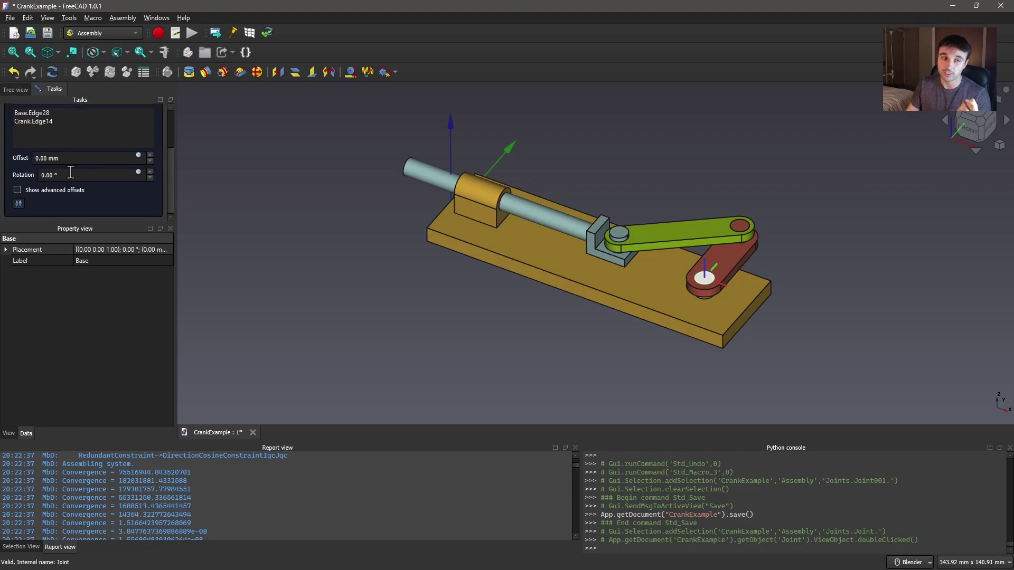
pyautogui.scroll(3, 154, 153)
pyautogui.click(55, 116)
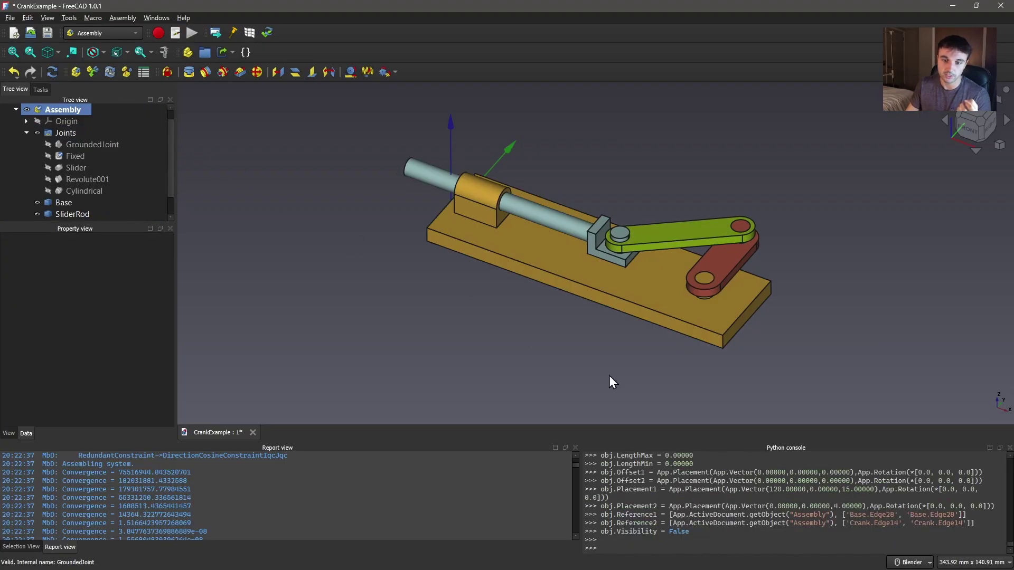
# - Run the pasted Python script to rotate the crank a full turn, then save the assembly
pyautogui.click(644, 549)
pyautogui.hotkey('ctrl', 'v')
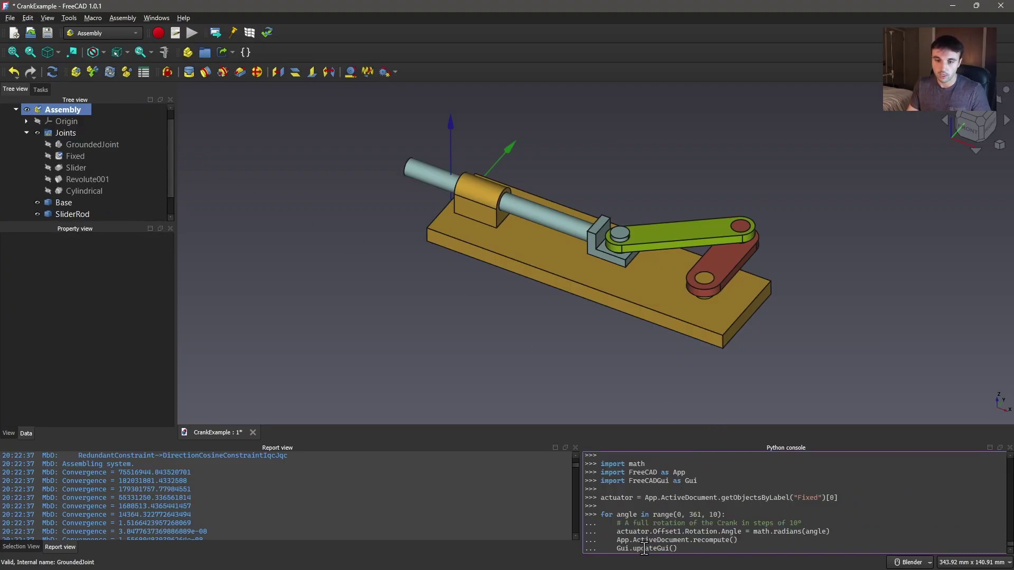
pyautogui.press('Return')
pyautogui.press('Return')
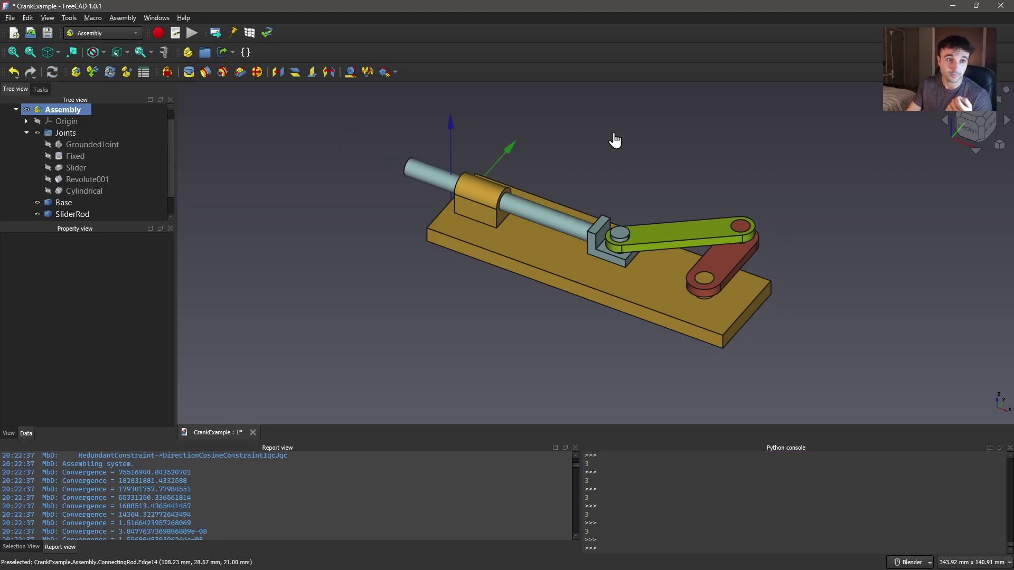
pyautogui.hotkey('ctrl', 's')
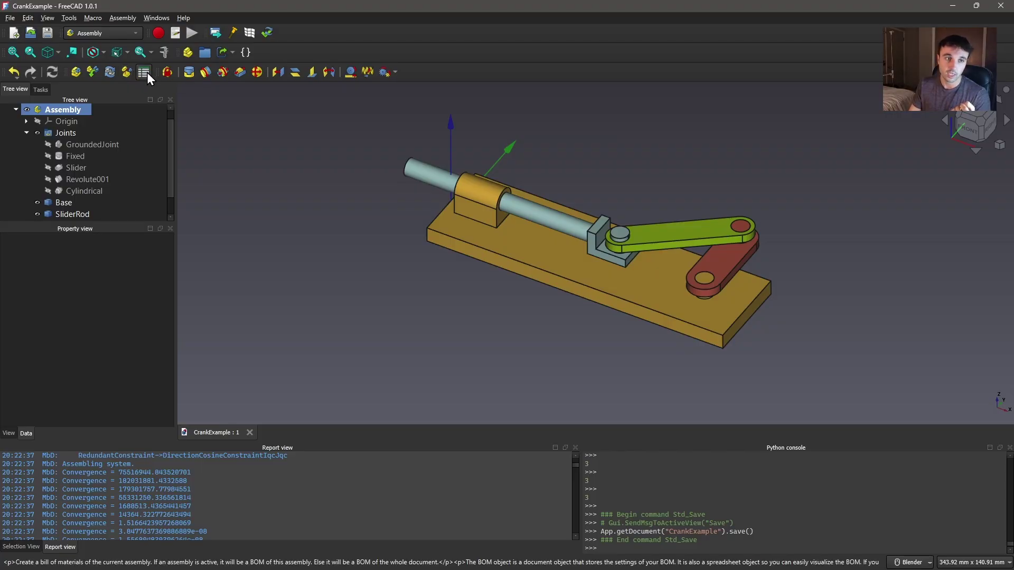
# - Generate the Bill_of_Materials sheet, check the Base and ConnectingRod rows at quantity 1, then return to CrankExample
pyautogui.click(144, 76)
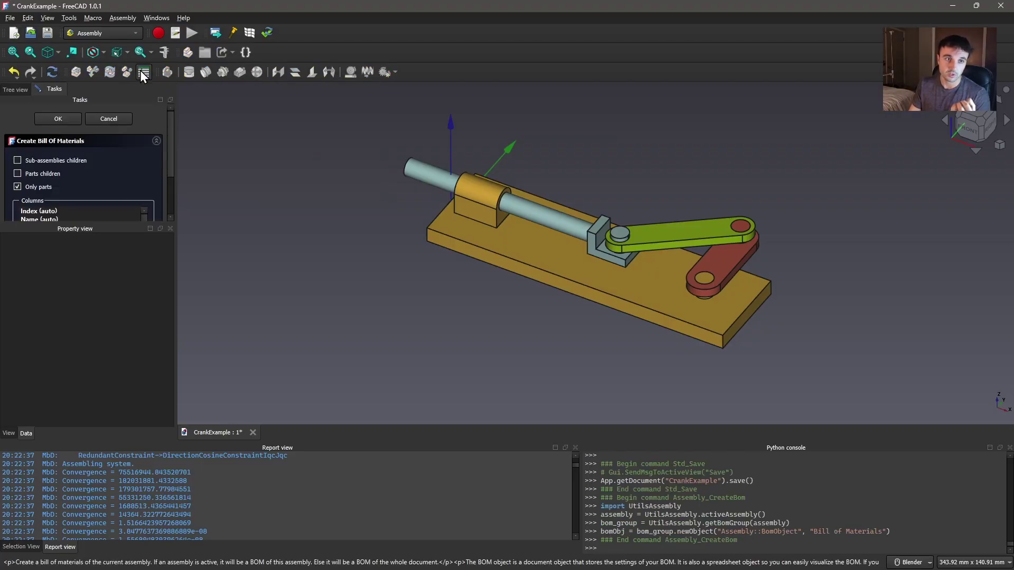
pyautogui.click(59, 118)
pyautogui.click(435, 190)
pyautogui.click(370, 125)
pyautogui.click(311, 188)
pyautogui.click(269, 141)
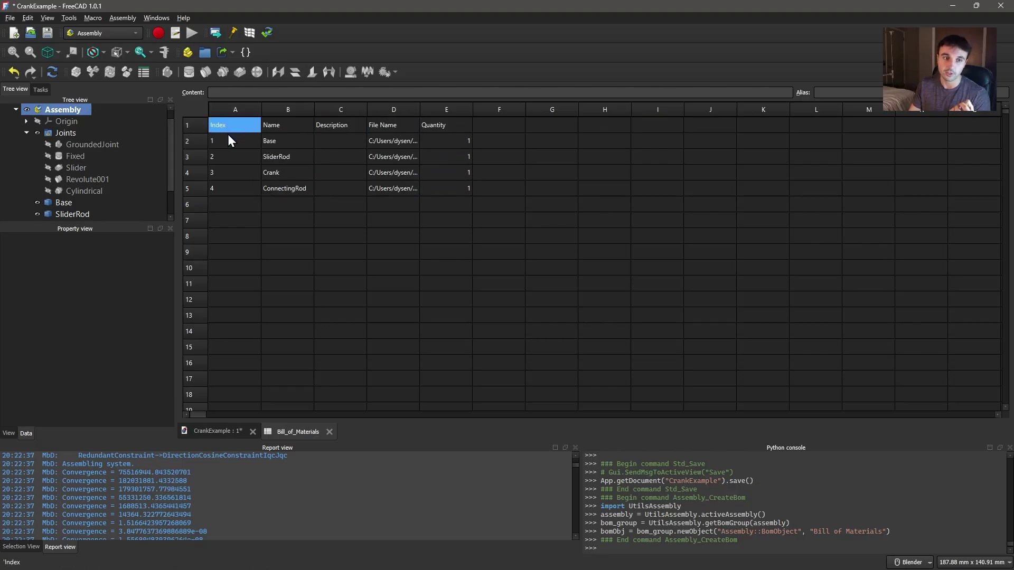
pyautogui.click(218, 434)
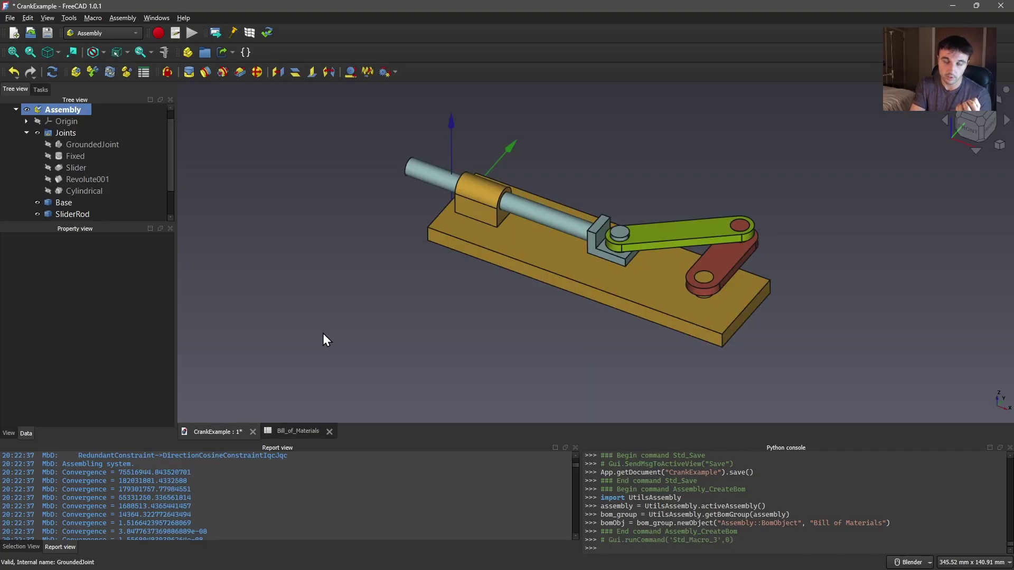